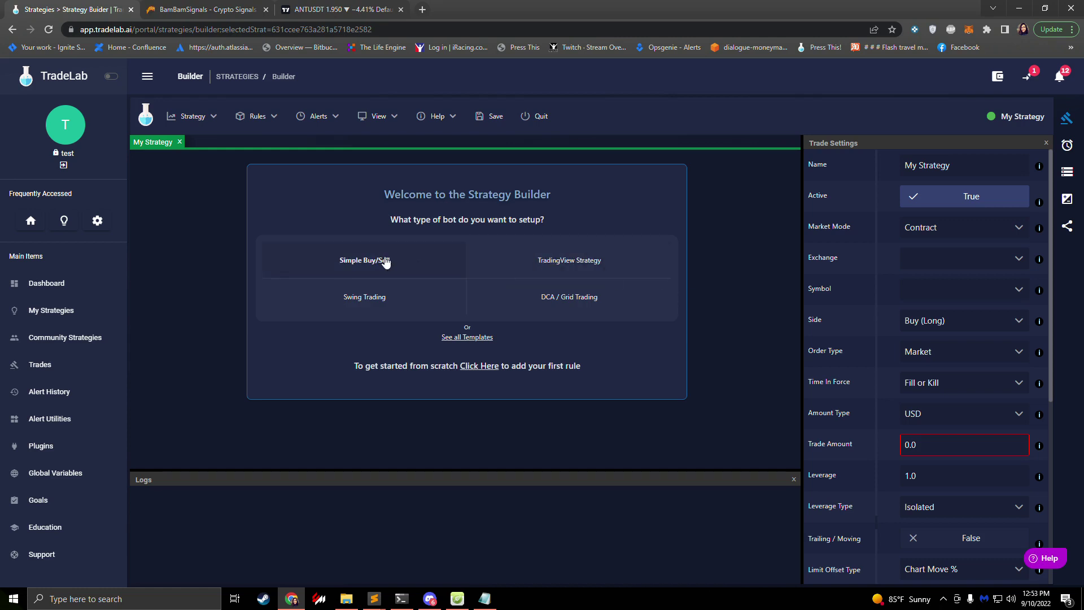
# Step: Load the Generic Buy/Sell Combo Template by choosing Simple Buy/Sell on the welcome screen
pyautogui.click(340, 264)
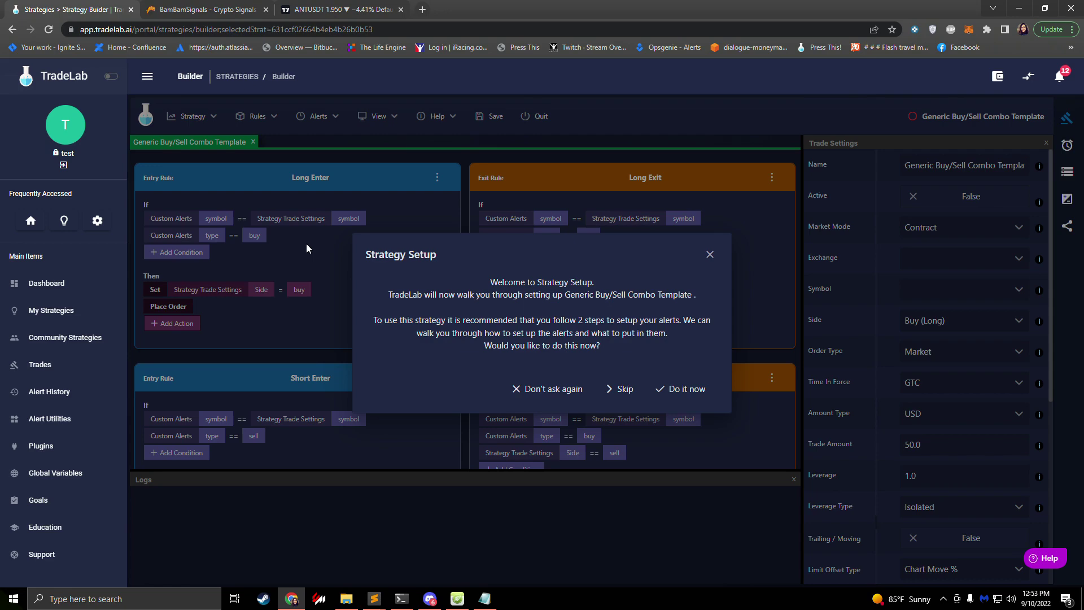
# Step: Set the strategy to exchange bb test, Contract market mode and symbol BTCUSDT
pyautogui.click(681, 389)
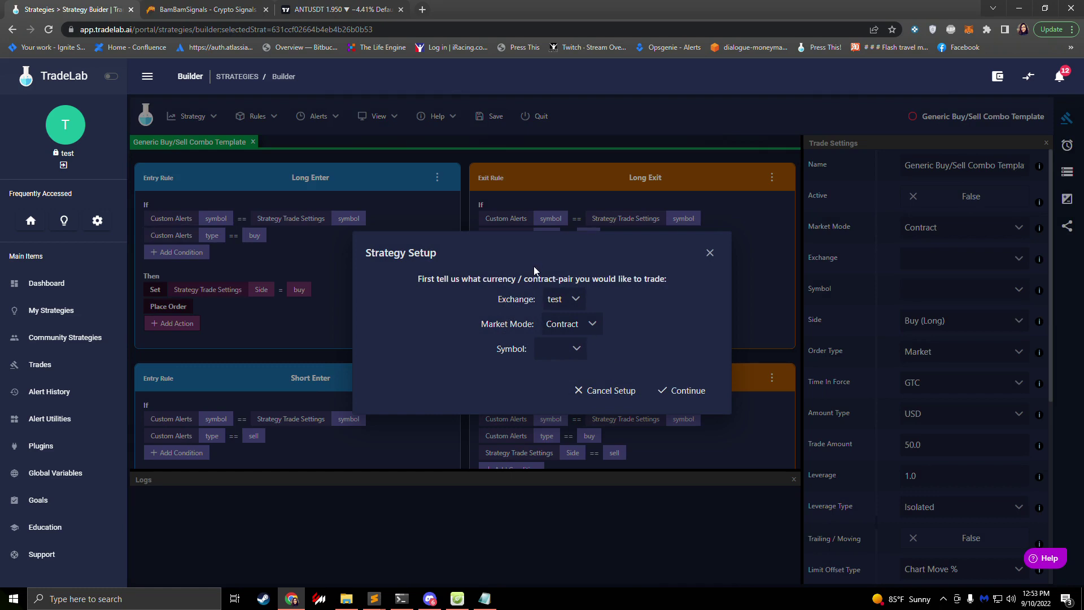
pyautogui.click(567, 304)
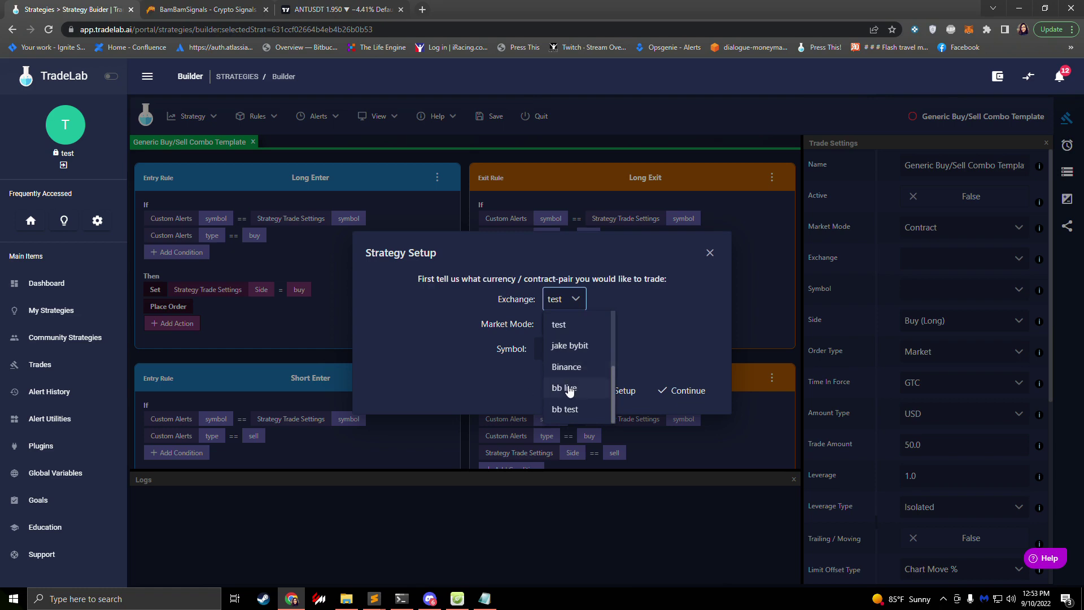
pyautogui.click(576, 410)
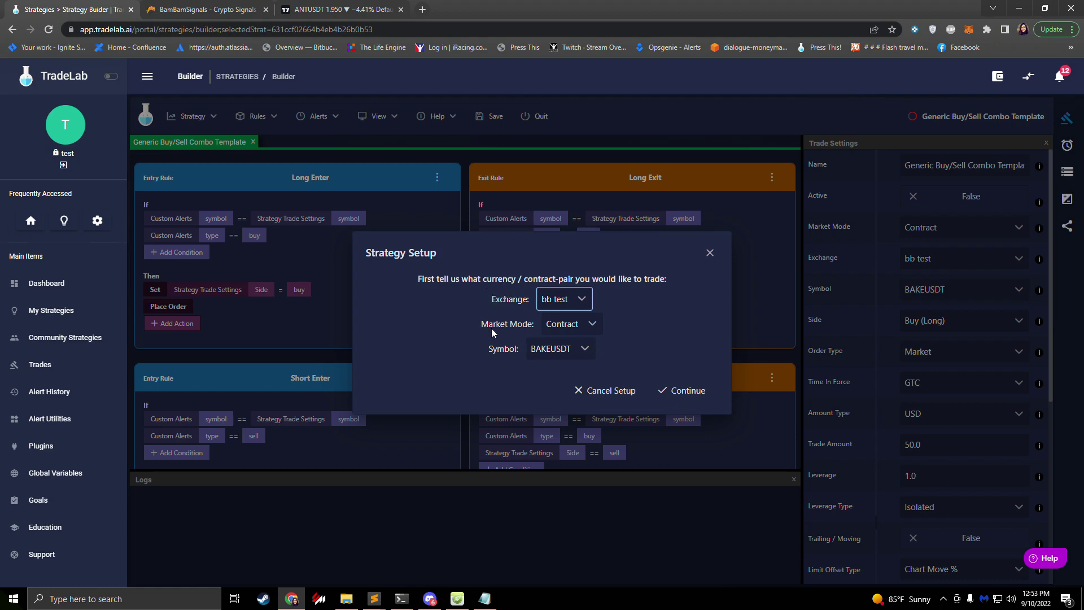
pyautogui.click(577, 328)
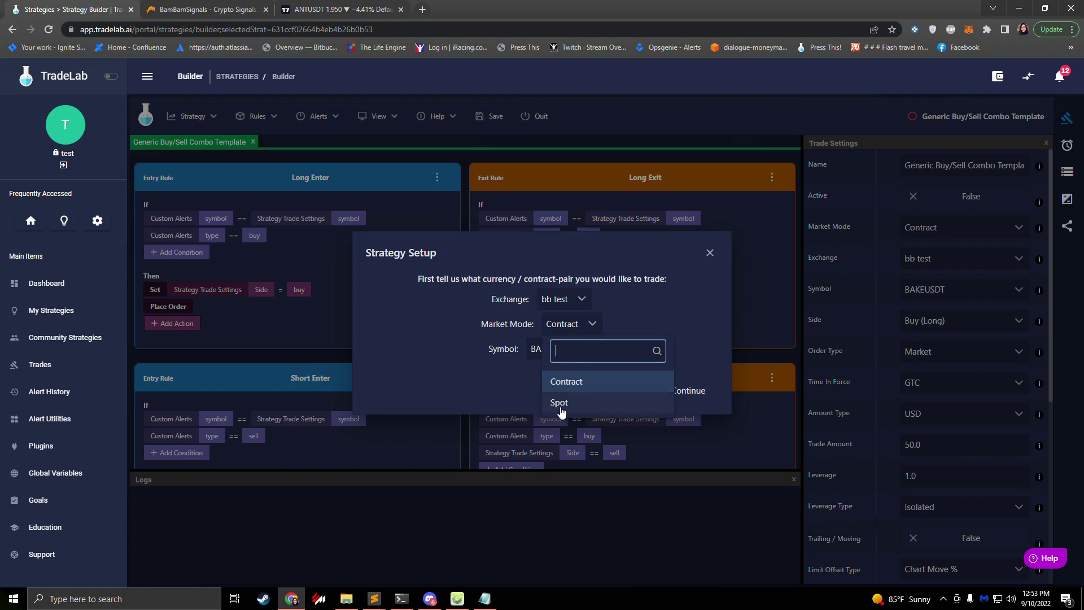
pyautogui.click(472, 348)
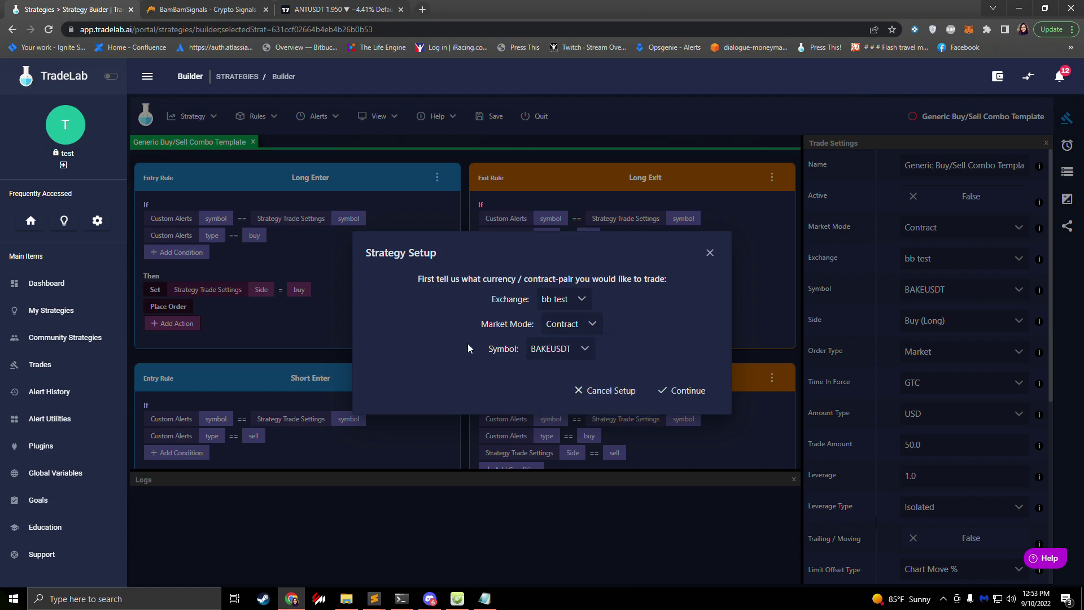
pyautogui.click(558, 350)
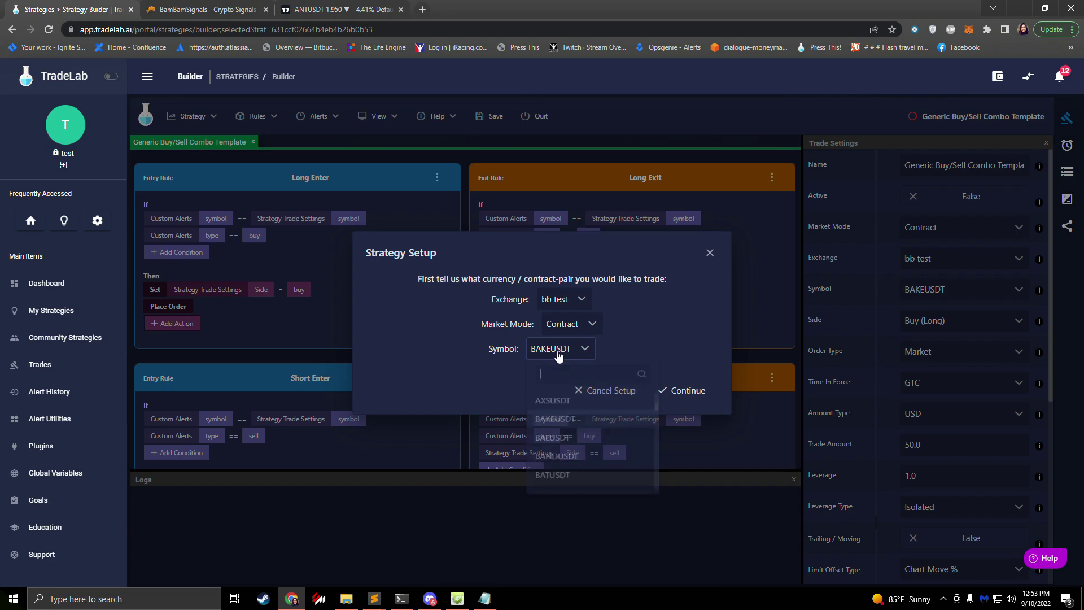
pyautogui.write('btc')
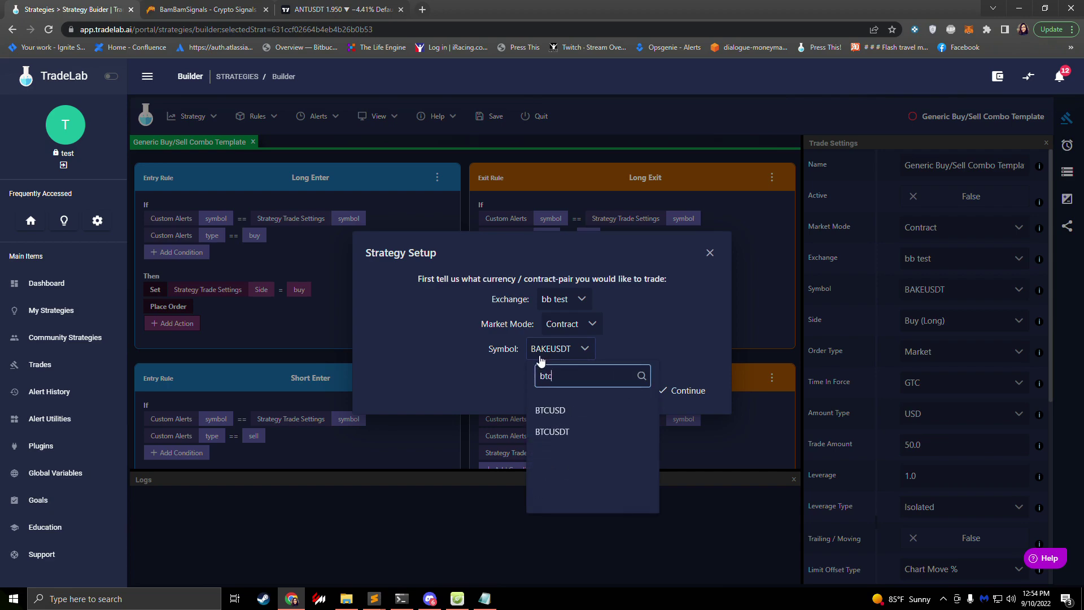
pyautogui.press('Down')
pyautogui.press('Down')
pyautogui.press('Return')
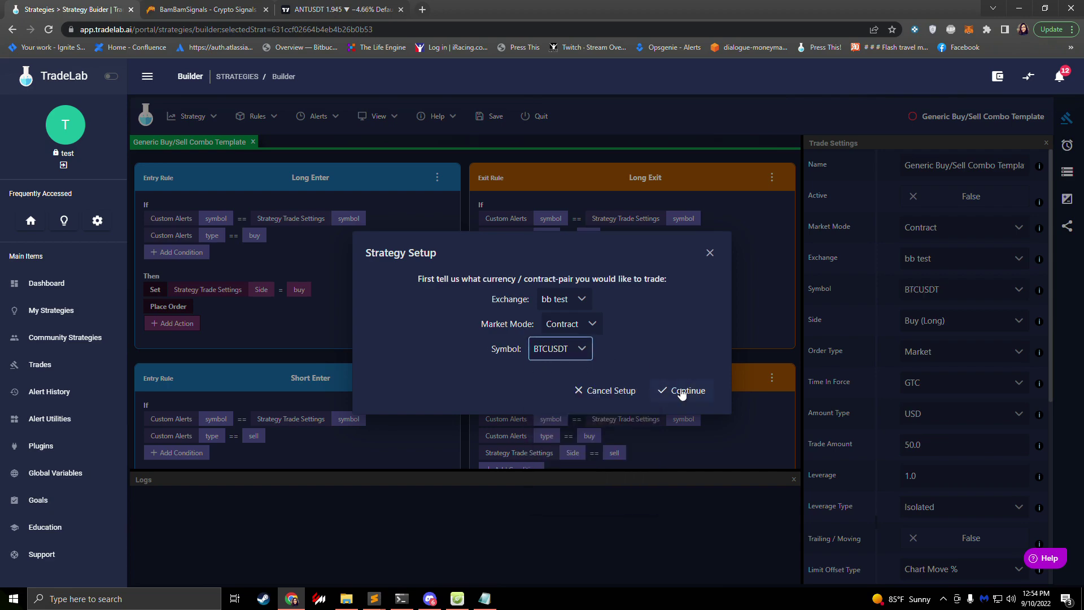
# Step: Finish the setup, show the Buy Alert's webhook and message details, then go to TradingView
pyautogui.click(682, 392)
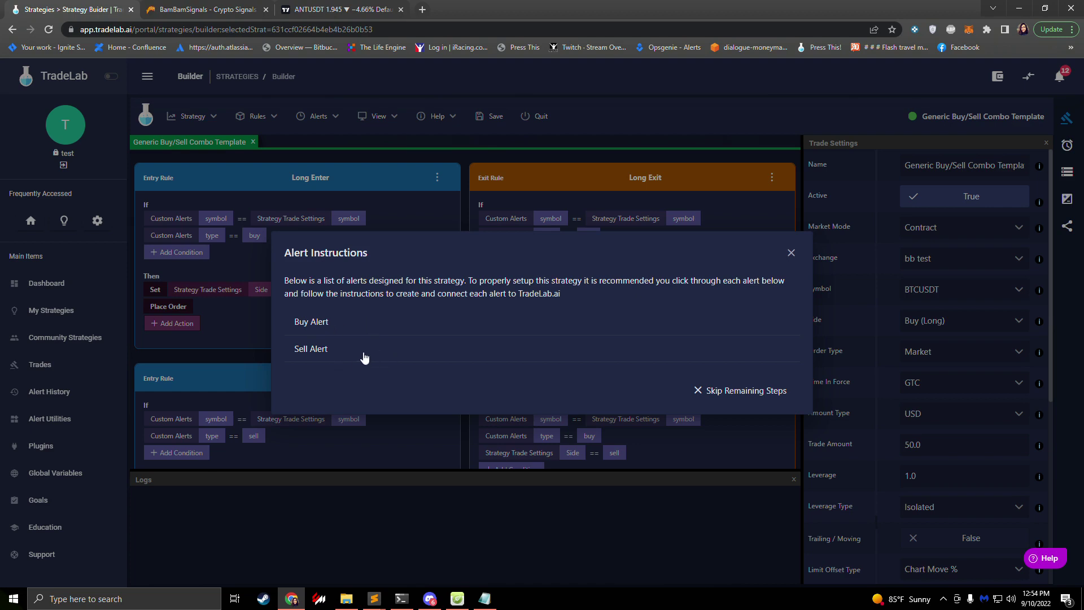
pyautogui.click(334, 326)
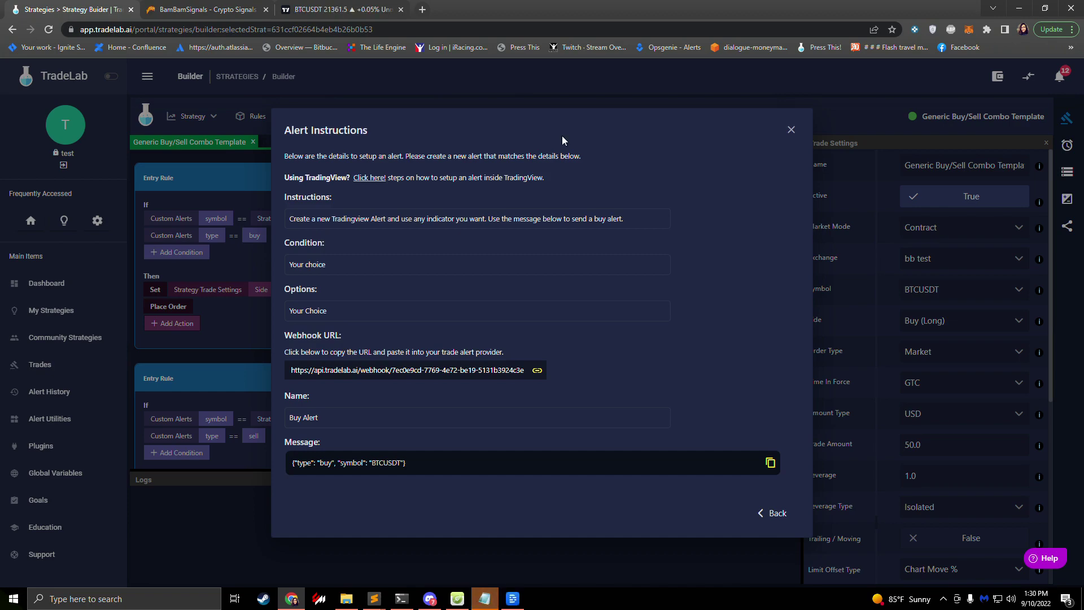
pyautogui.click(339, 10)
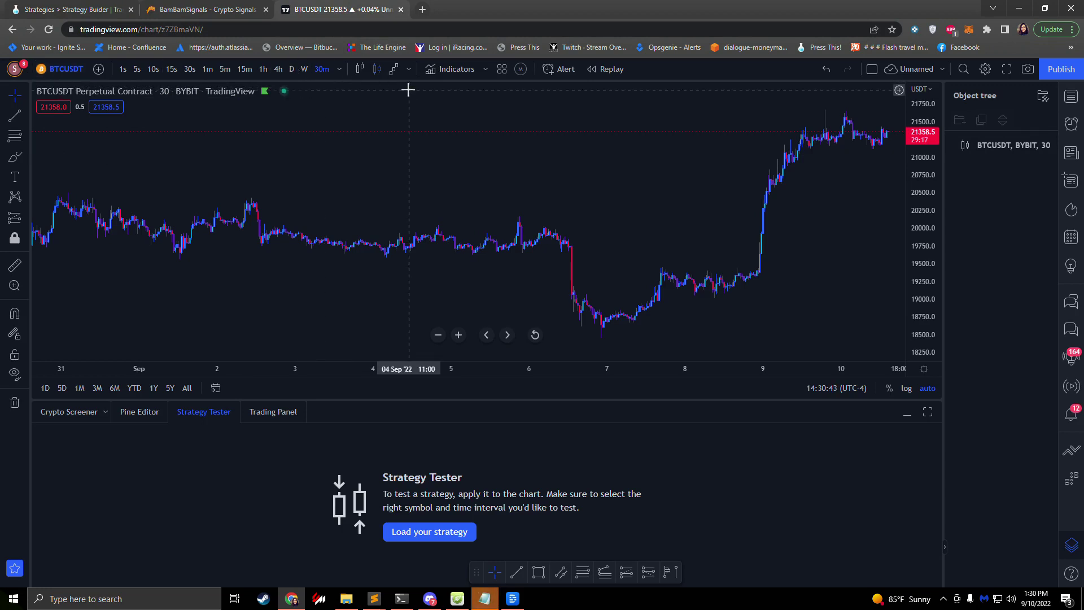
# Step: Search 'rsi' and add the Relative Strength Index indicator to the BTCUSDT 30-minute chart
pyautogui.click(437, 72)
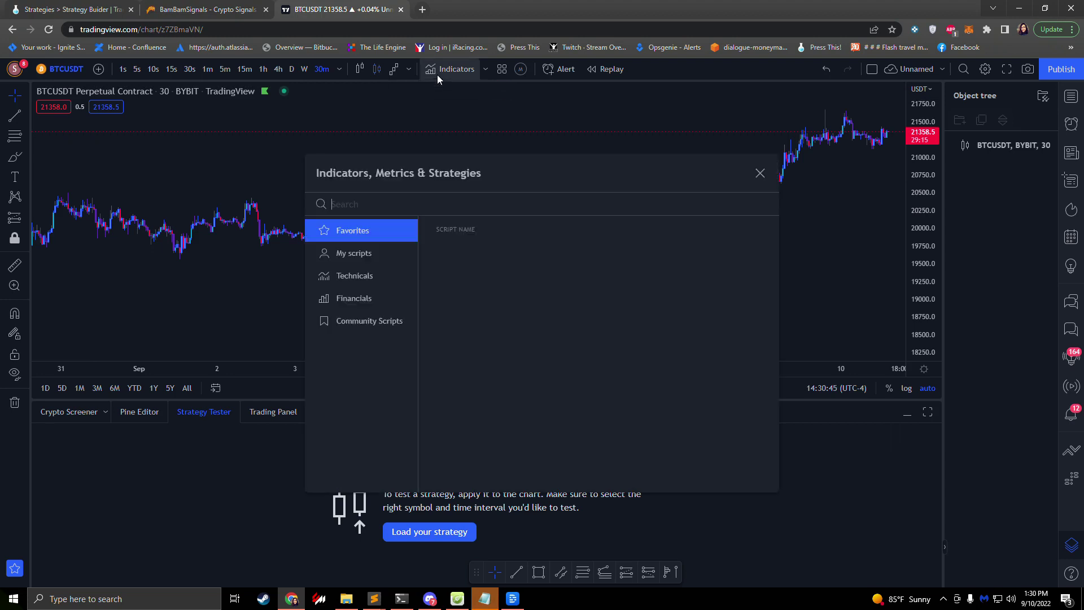
pyautogui.click(358, 119)
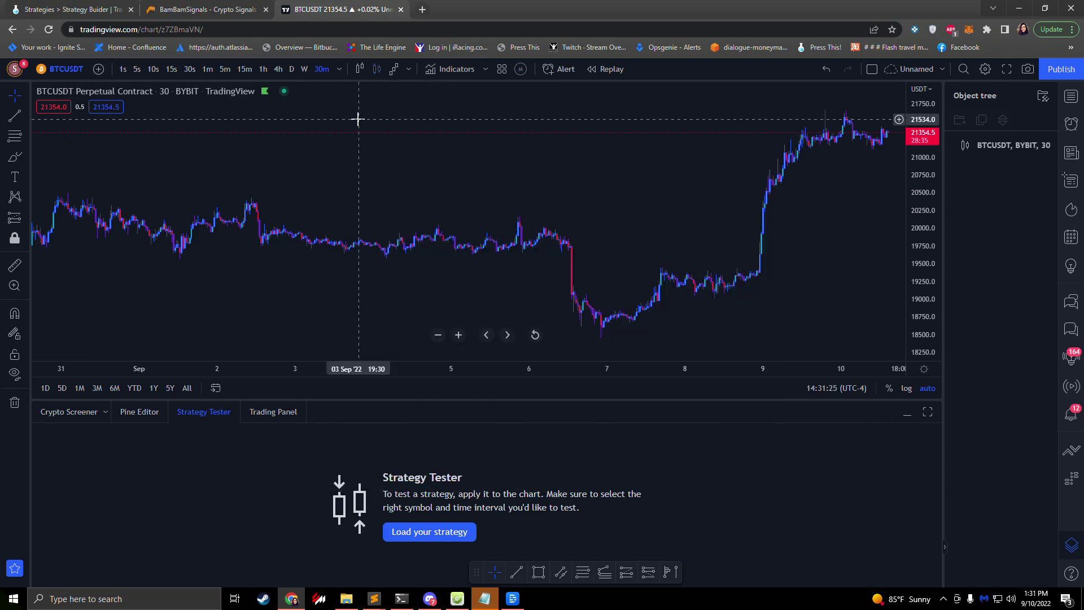
pyautogui.click(452, 69)
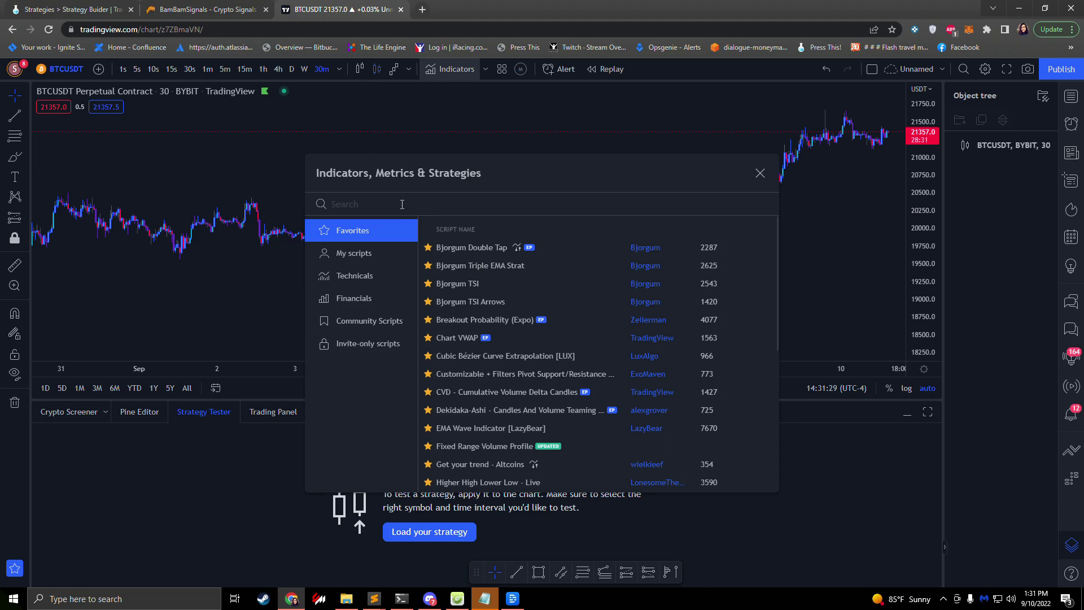
pyautogui.write('rsi')
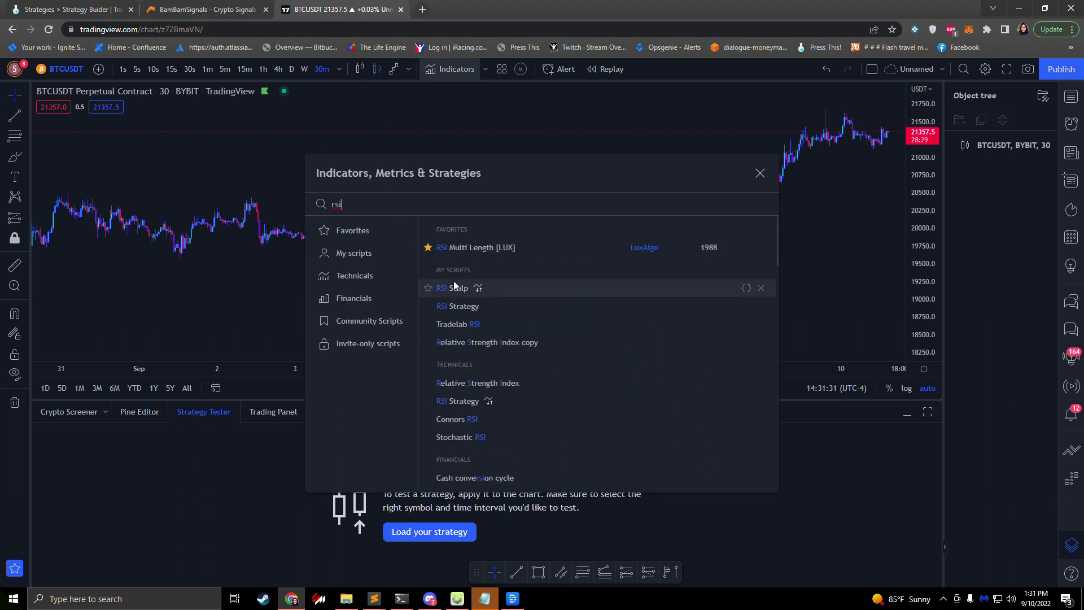
pyautogui.click(457, 388)
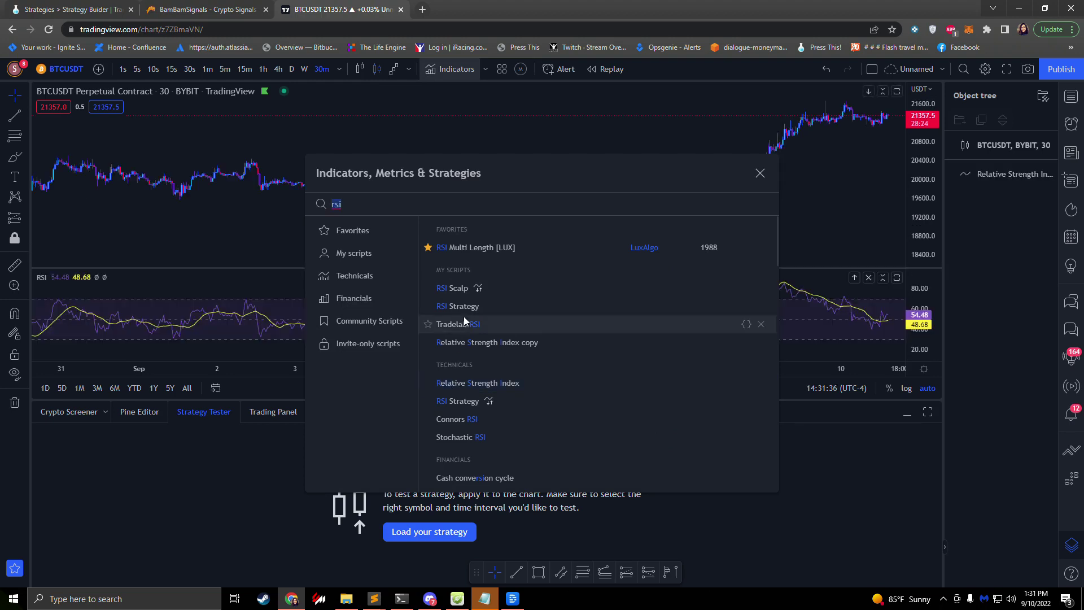
pyautogui.click(760, 175)
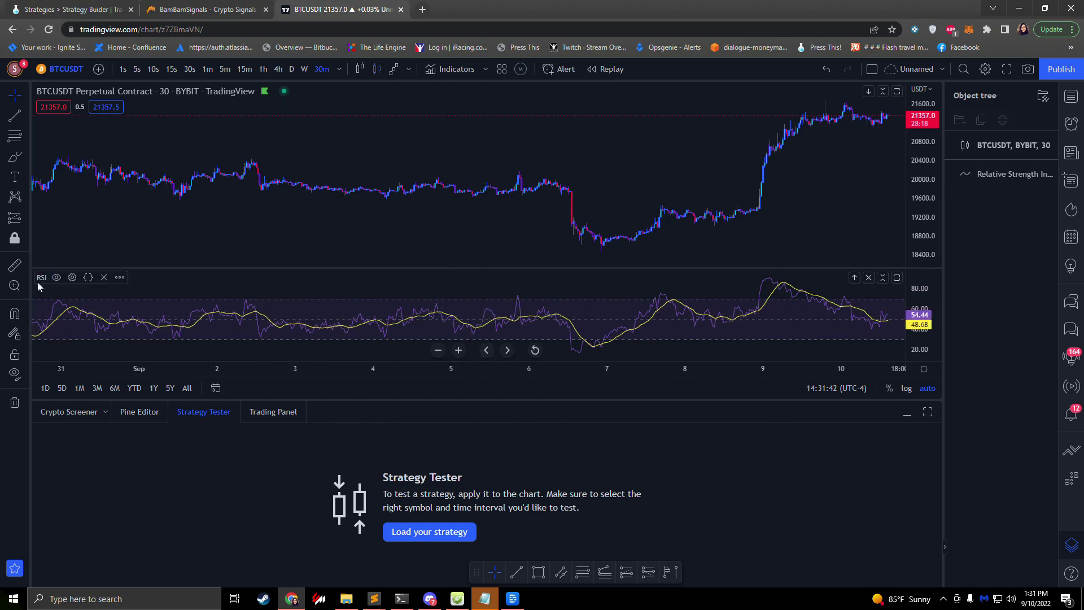
pyautogui.click(589, 317)
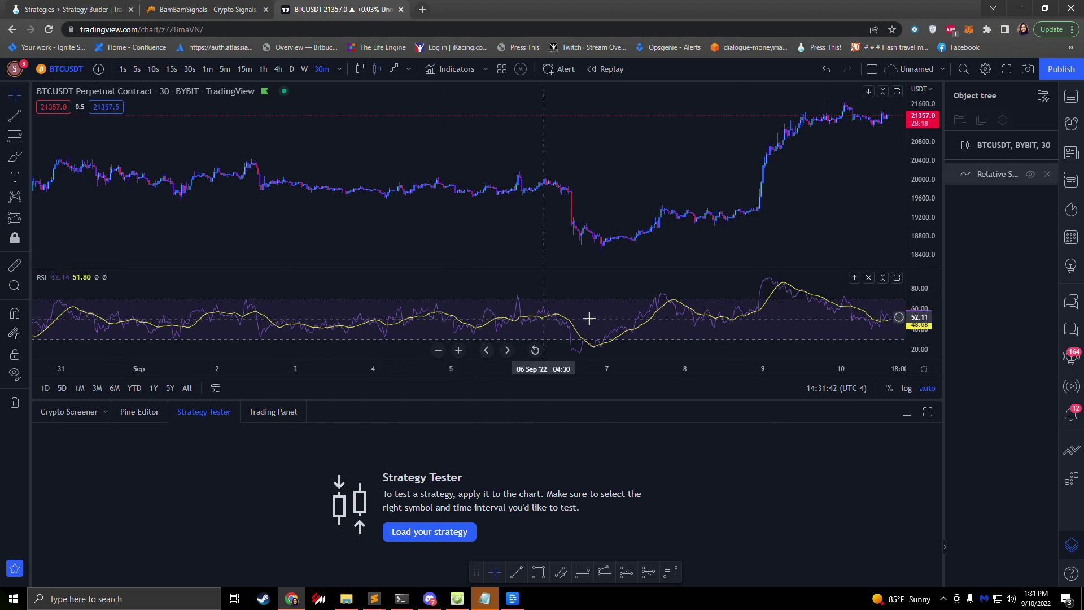
pyautogui.click(519, 310)
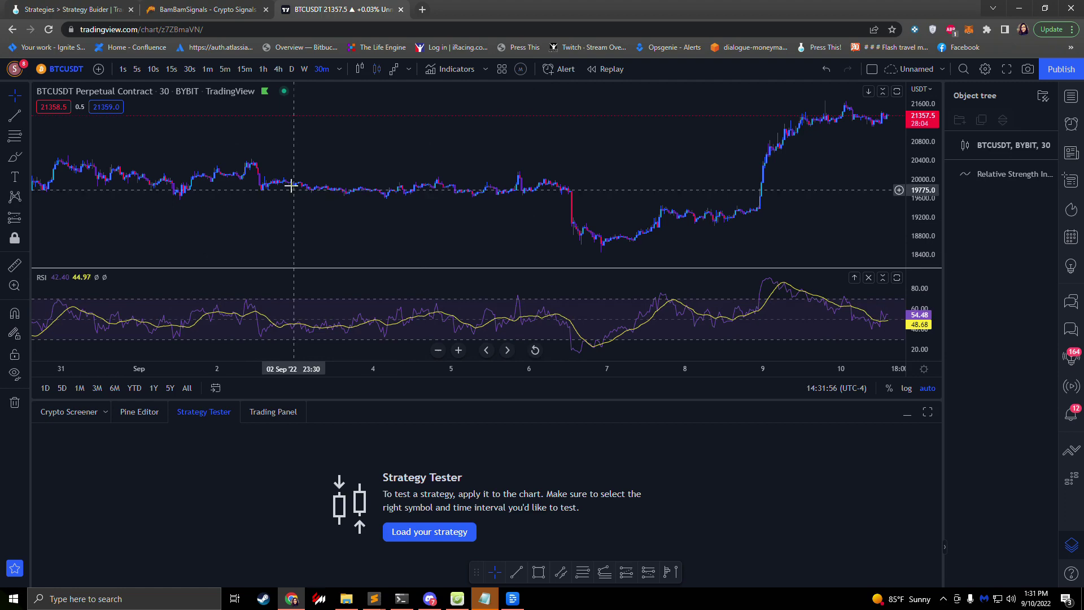
pyautogui.click(85, 9)
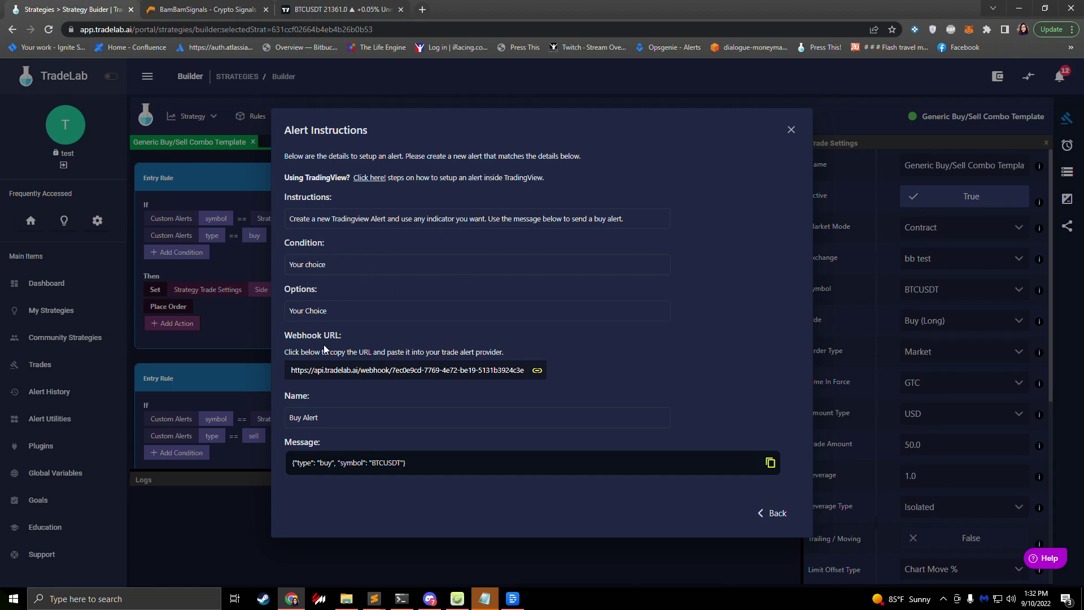
# Step: Start a new BTCUSDT alert with RSI as its condition, and show the Data Window
pyautogui.click(342, 10)
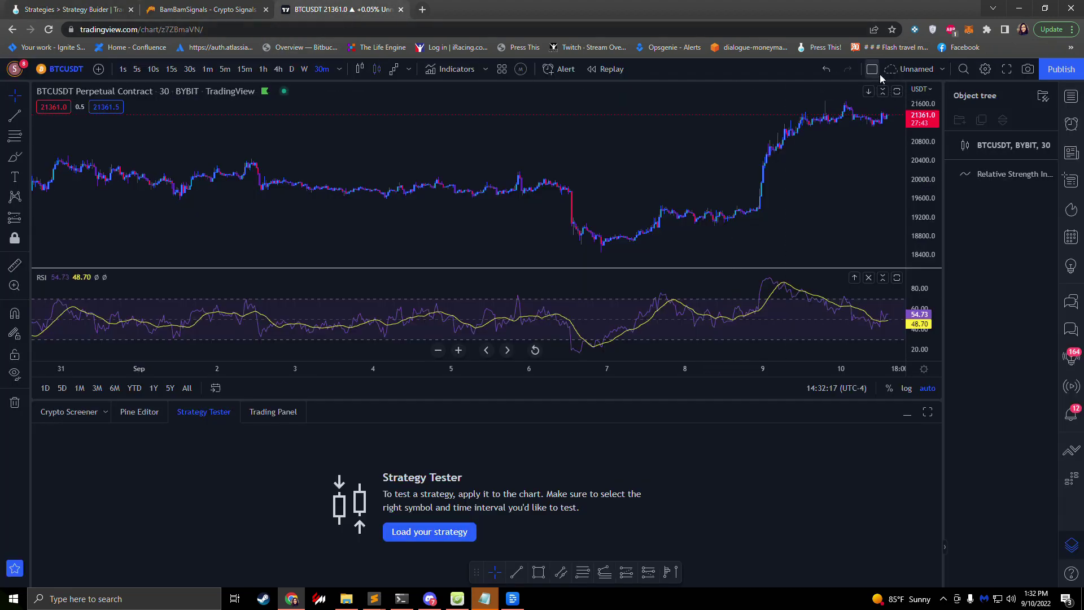
pyautogui.click(1072, 128)
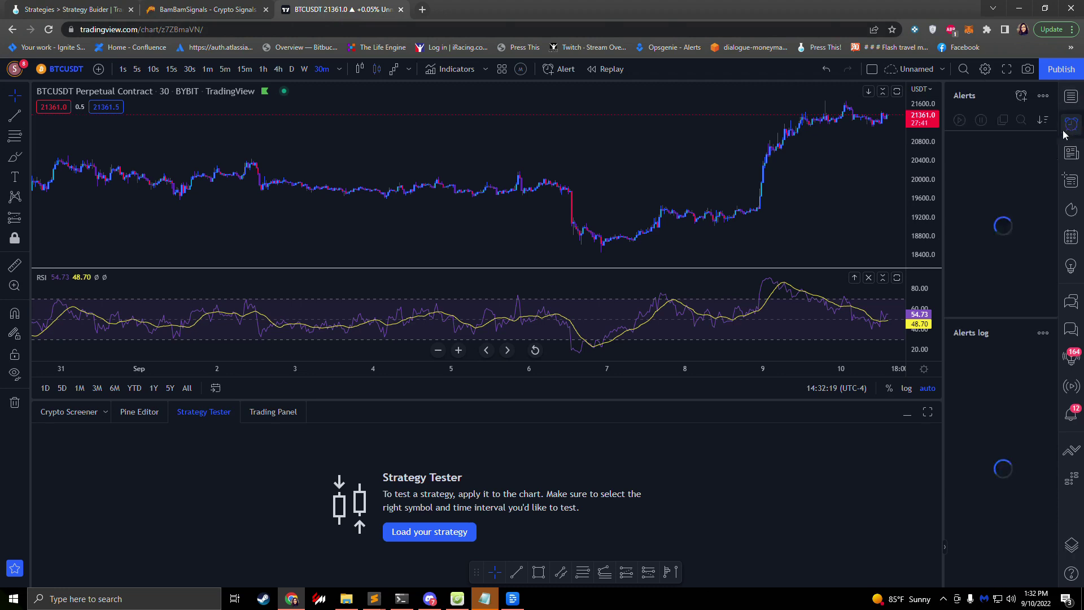
pyautogui.click(1021, 96)
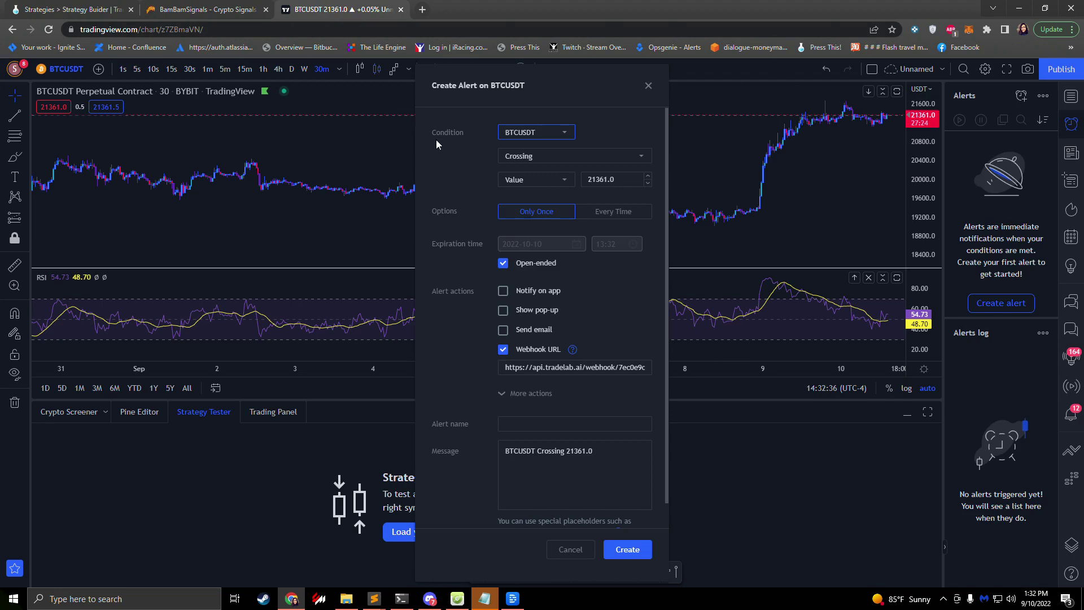
pyautogui.click(545, 136)
pyautogui.click(516, 150)
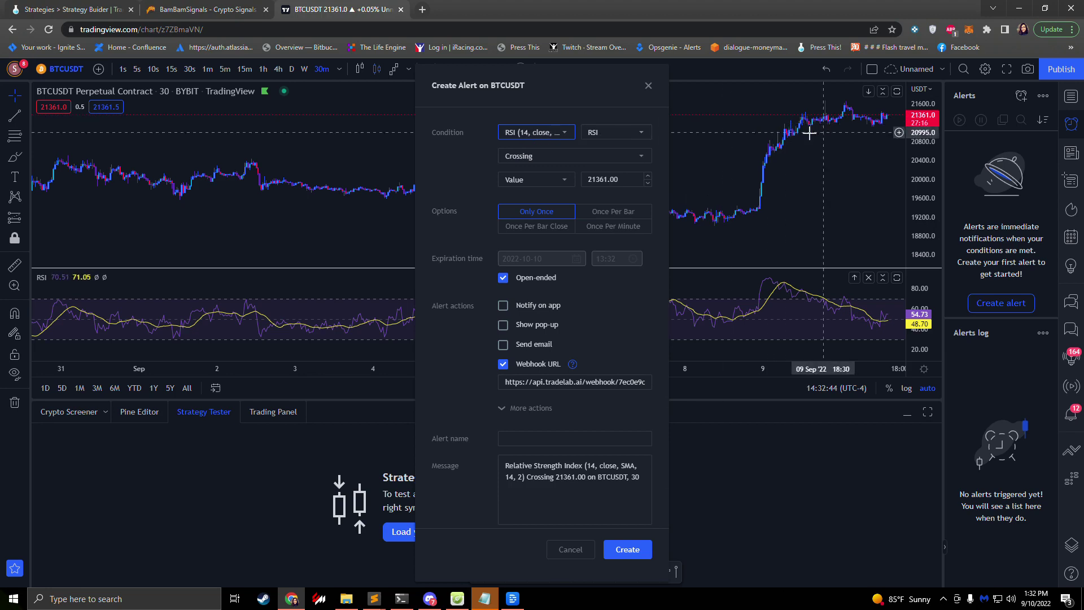
pyautogui.click(1072, 181)
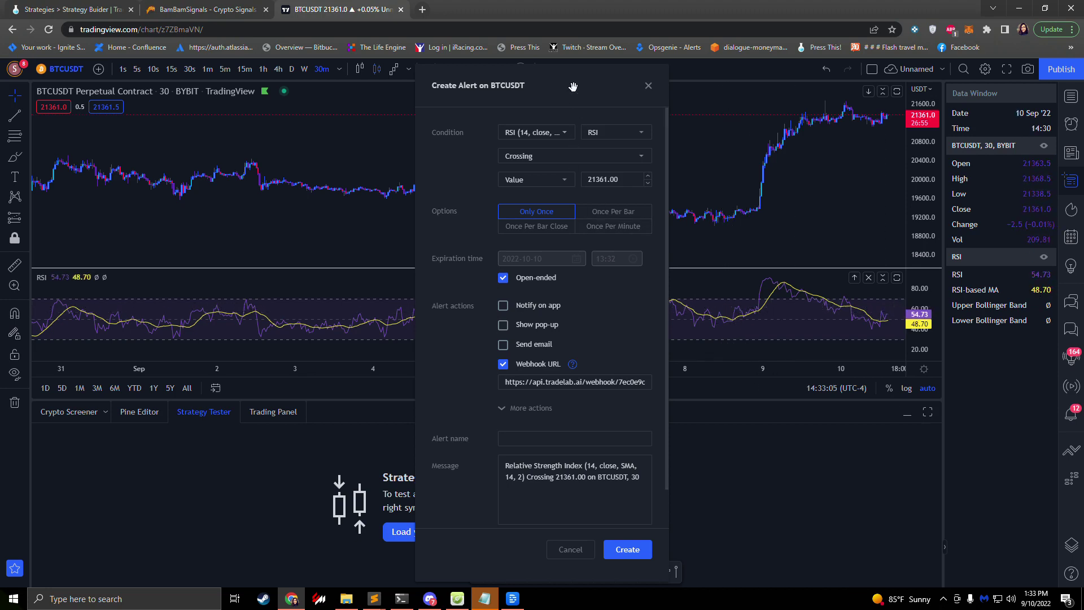
pyautogui.moveTo(572, 85); pyautogui.dragTo(361, 91)
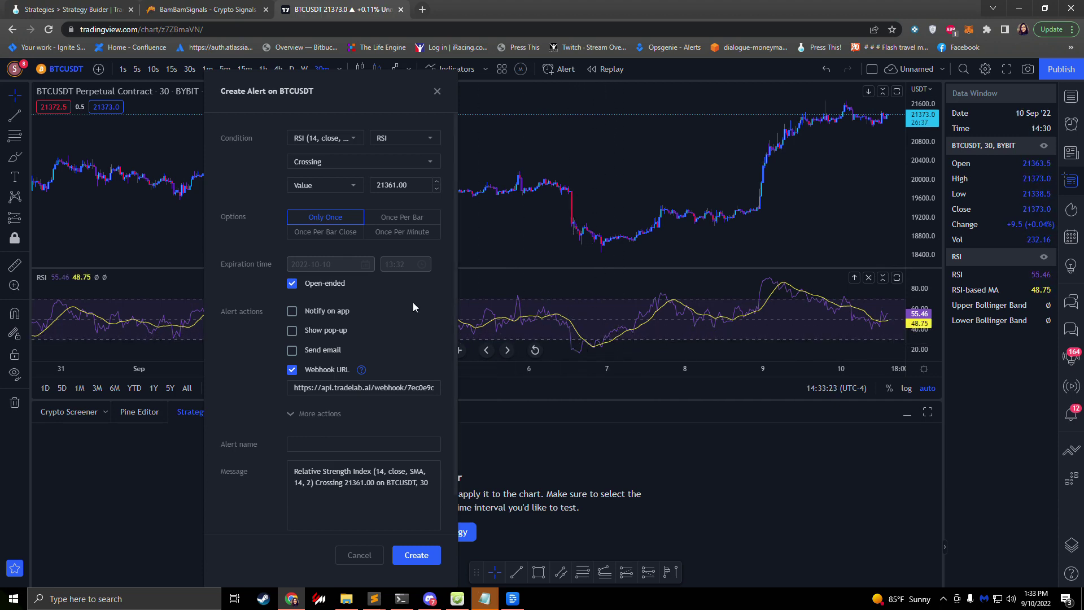
# Step: Set the alert condition to RSI Crossing Down with a threshold of 70
pyautogui.click(387, 142)
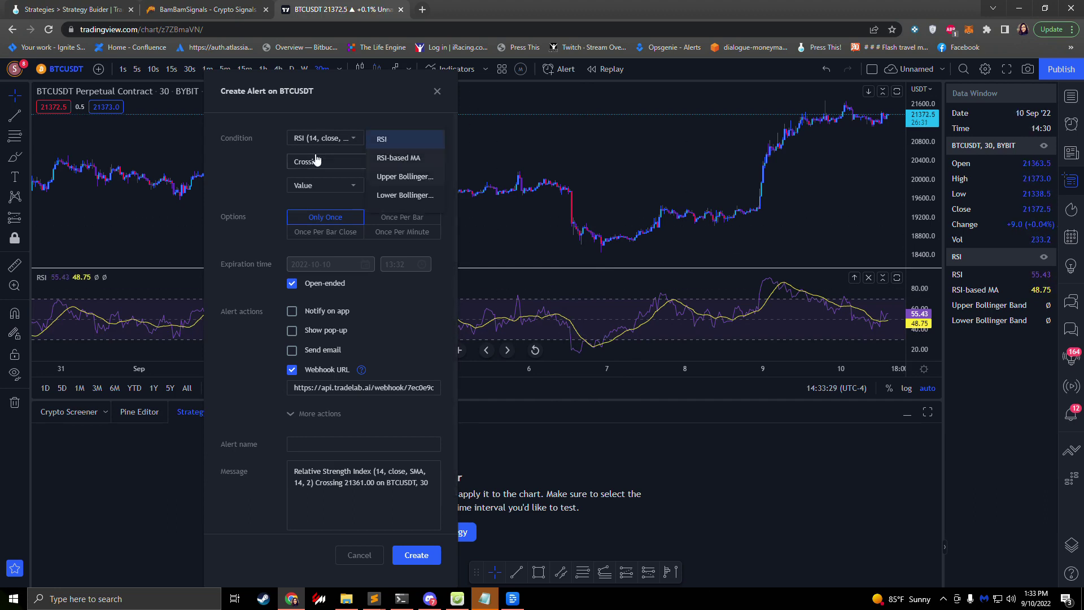
pyautogui.click(281, 146)
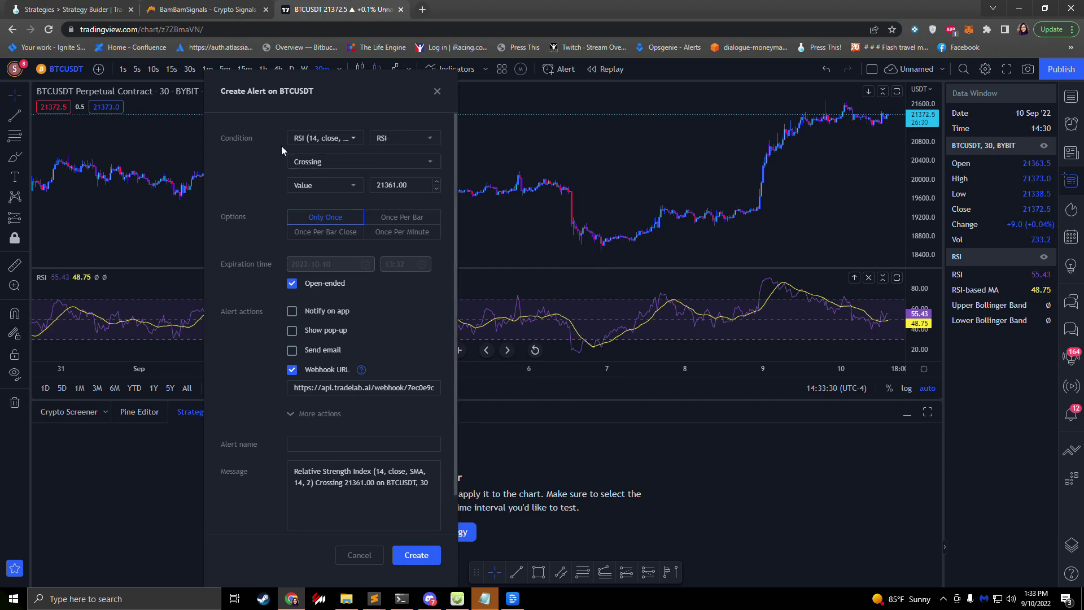
pyautogui.click(319, 163)
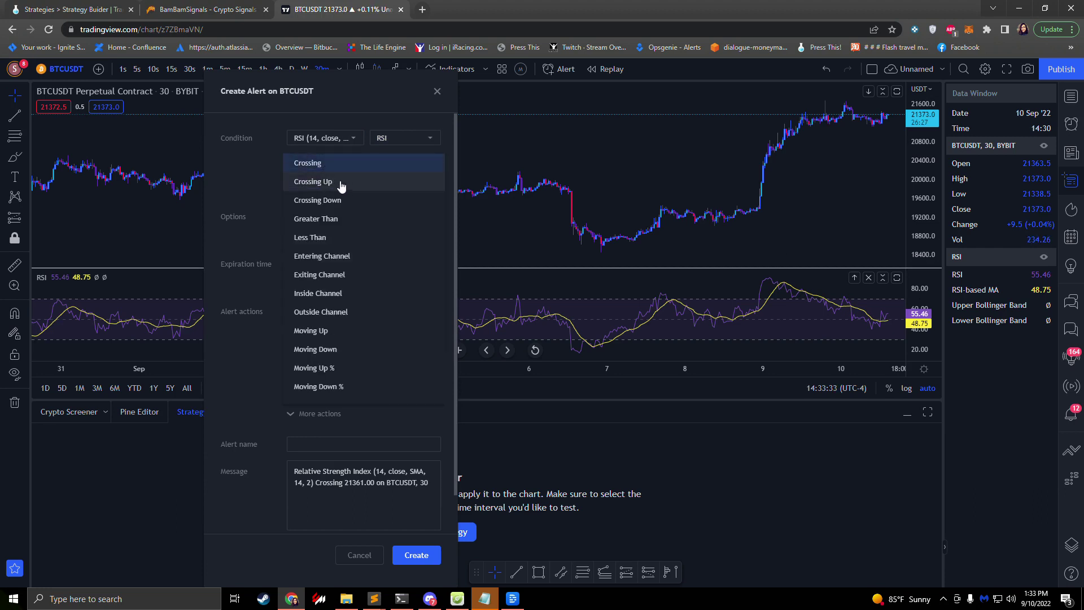
pyautogui.click(338, 186)
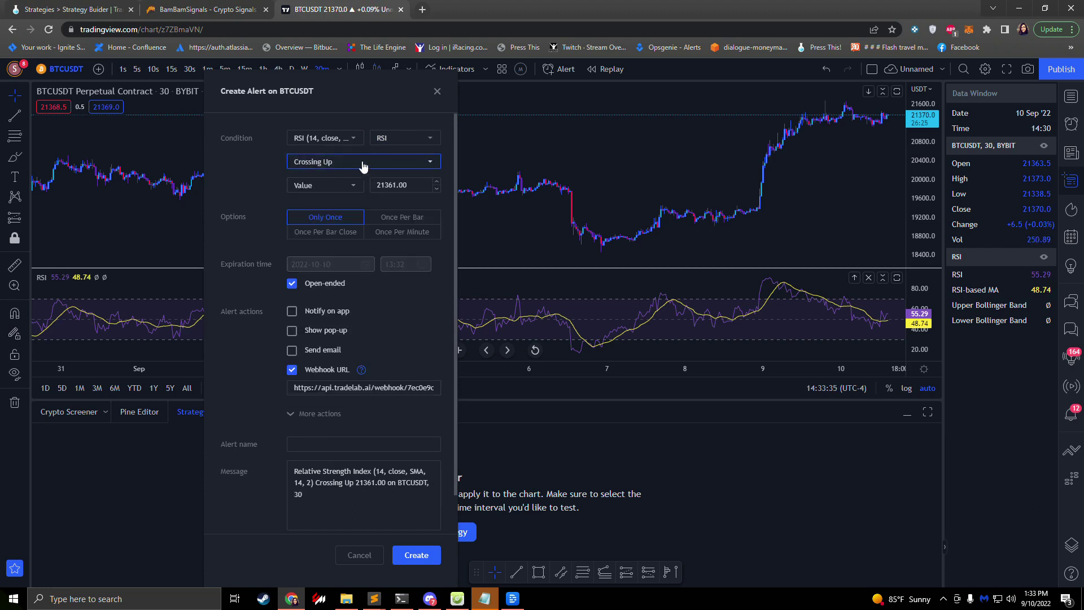
pyautogui.click(363, 164)
pyautogui.click(323, 195)
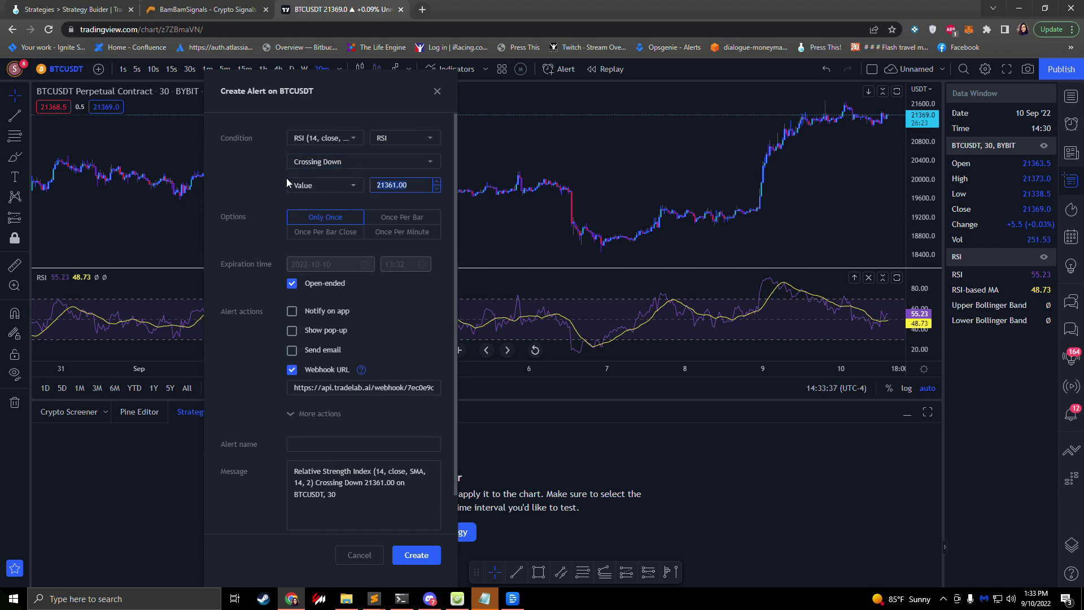
pyautogui.write('70')
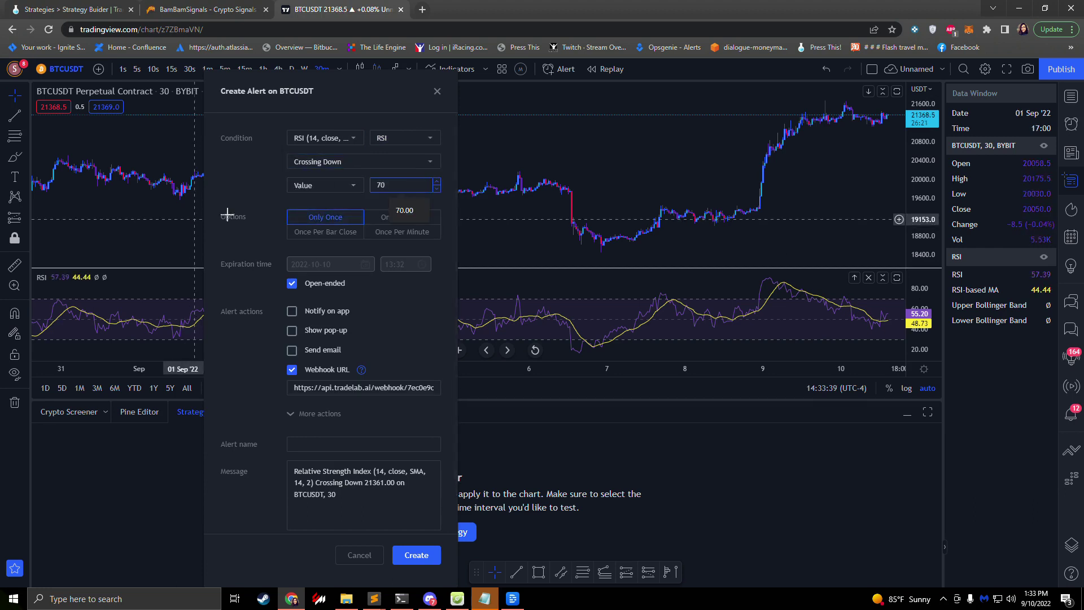
pyautogui.click(293, 211)
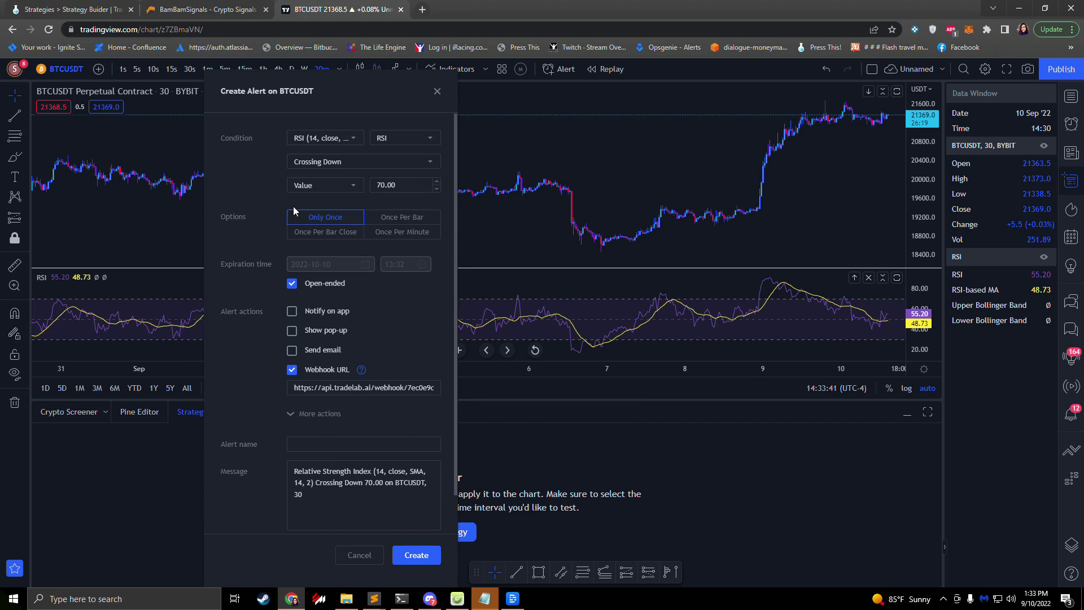
# Step: Make the alert fire once per bar close, and copy TradeLab's buy webhook URL
pyautogui.click(307, 232)
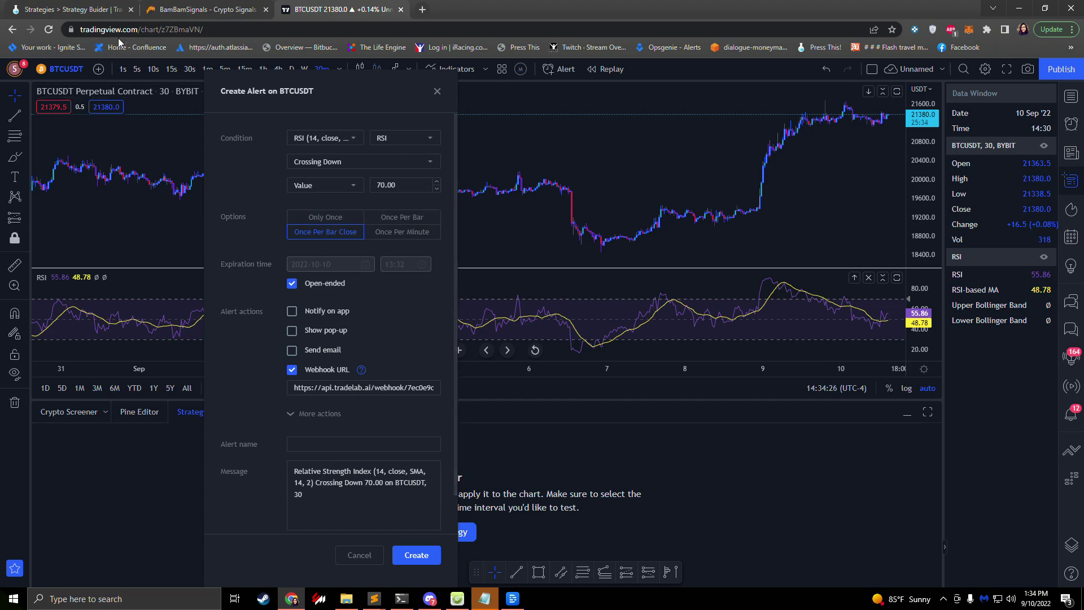
pyautogui.click(81, 8)
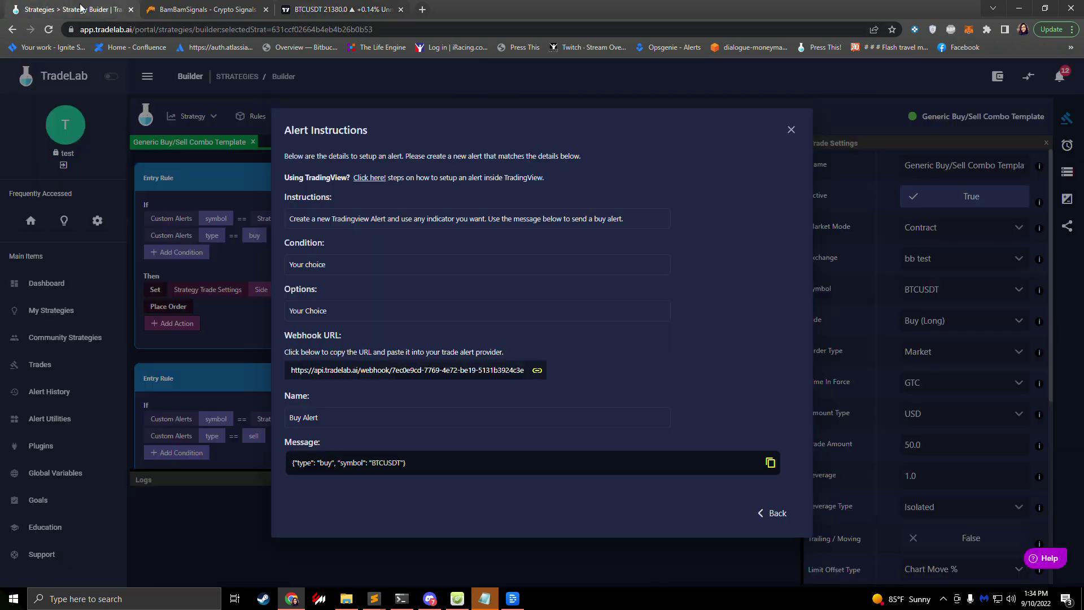
pyautogui.click(343, 373)
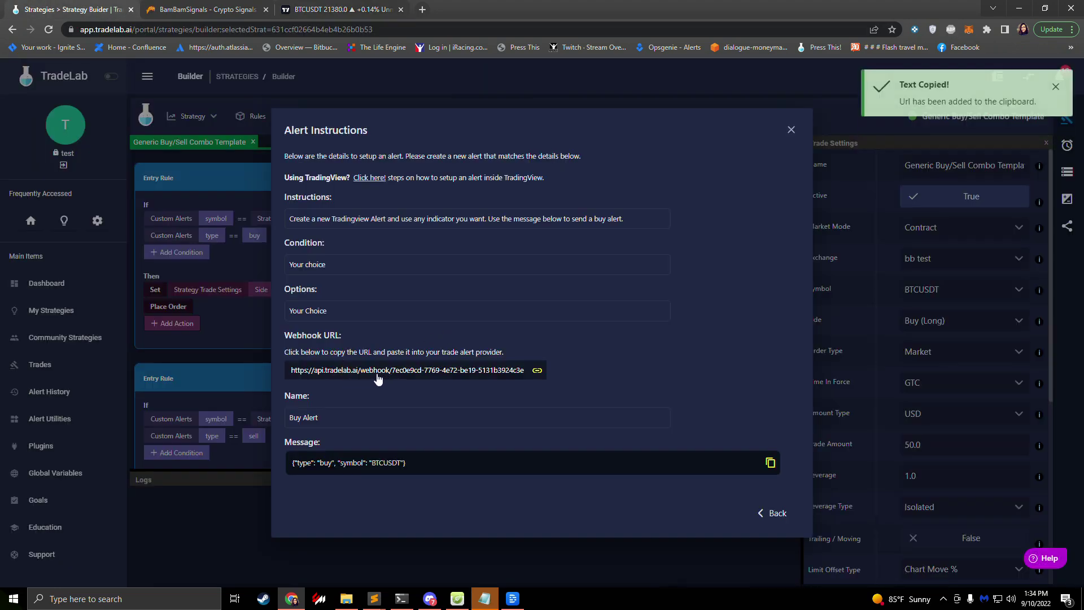
# Step: Replace the alert's webhook URL with TradeLab's copied buy webhook URL
pyautogui.click(339, 9)
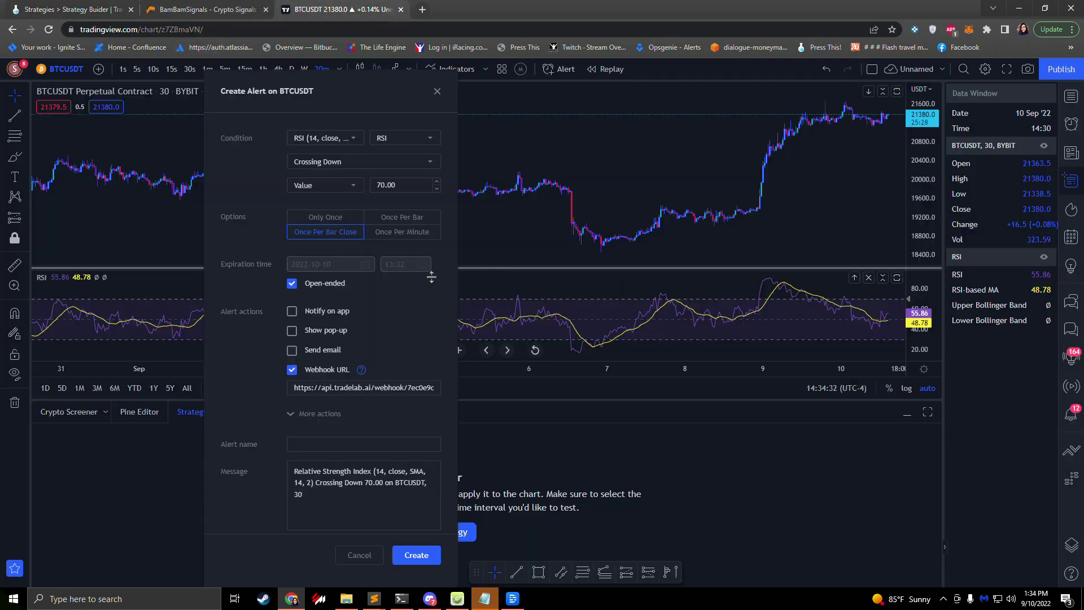
pyautogui.hotkey('ctrl', 'a')
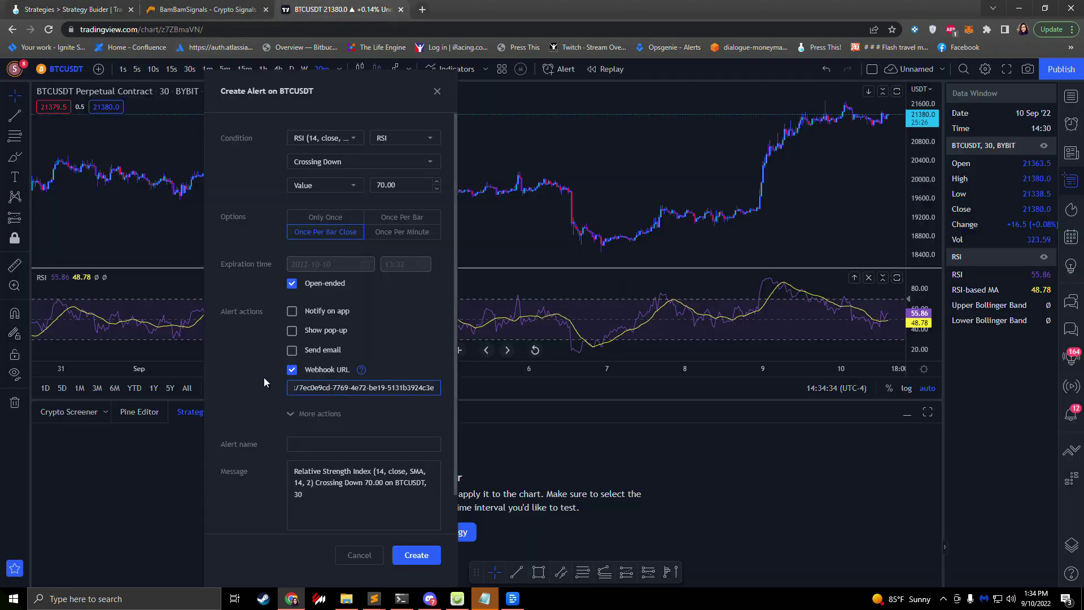
# Step: Name the alert 'Buy Alert' using the name copied from TradeLab
pyautogui.click(64, 12)
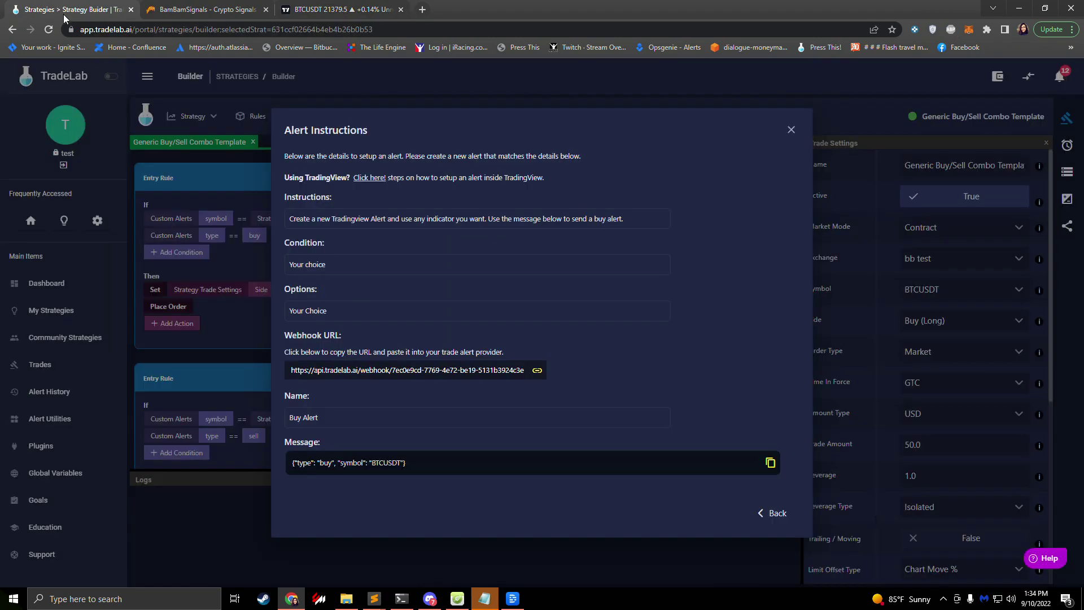
pyautogui.click(315, 417)
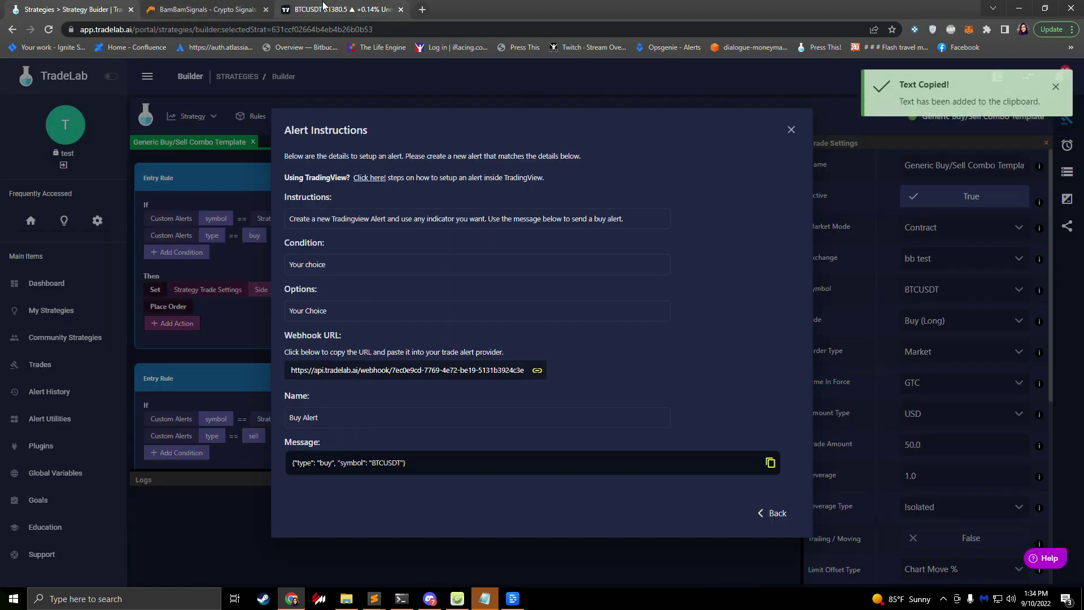
pyautogui.click(339, 9)
pyautogui.click(313, 444)
pyautogui.hotkey('ctrl', 'v')
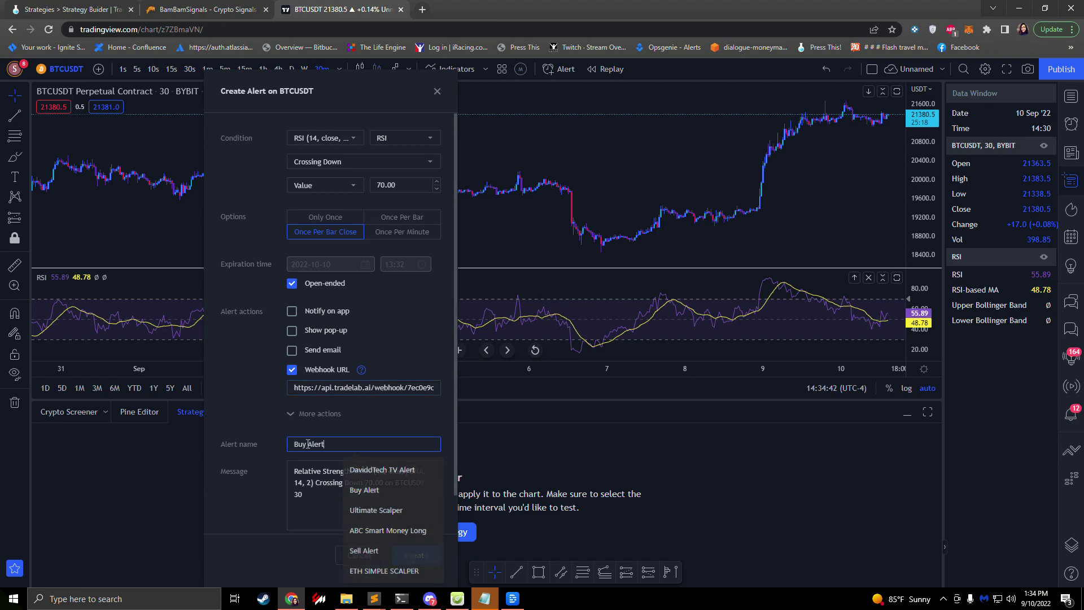
# Step: Replace the alert message with the buy JSON {"type": "buy", "symbol": "BTCUSDT"}
pyautogui.click(71, 9)
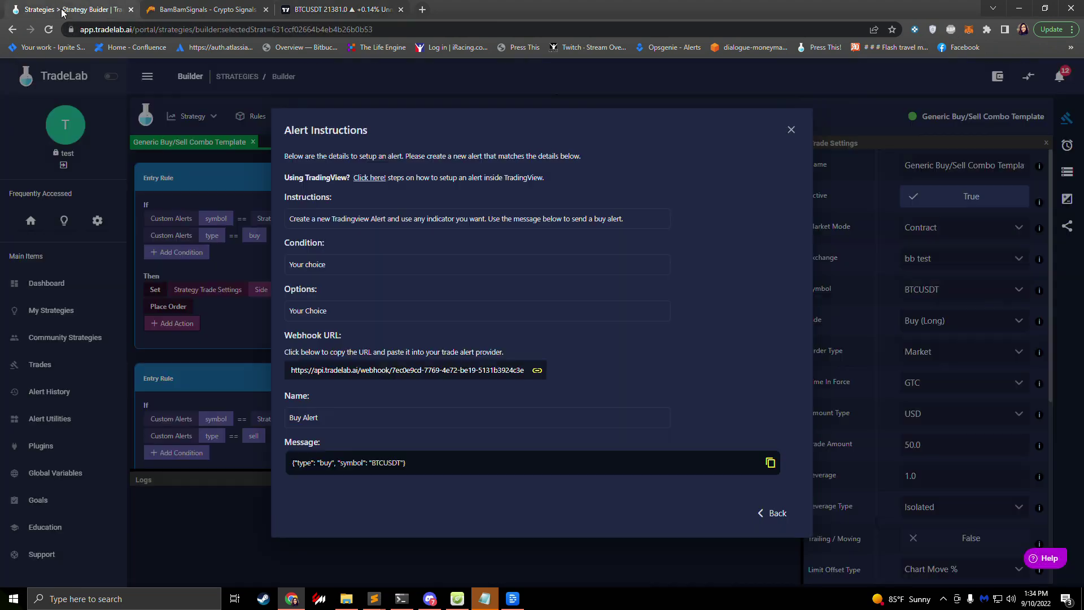
pyautogui.click(318, 462)
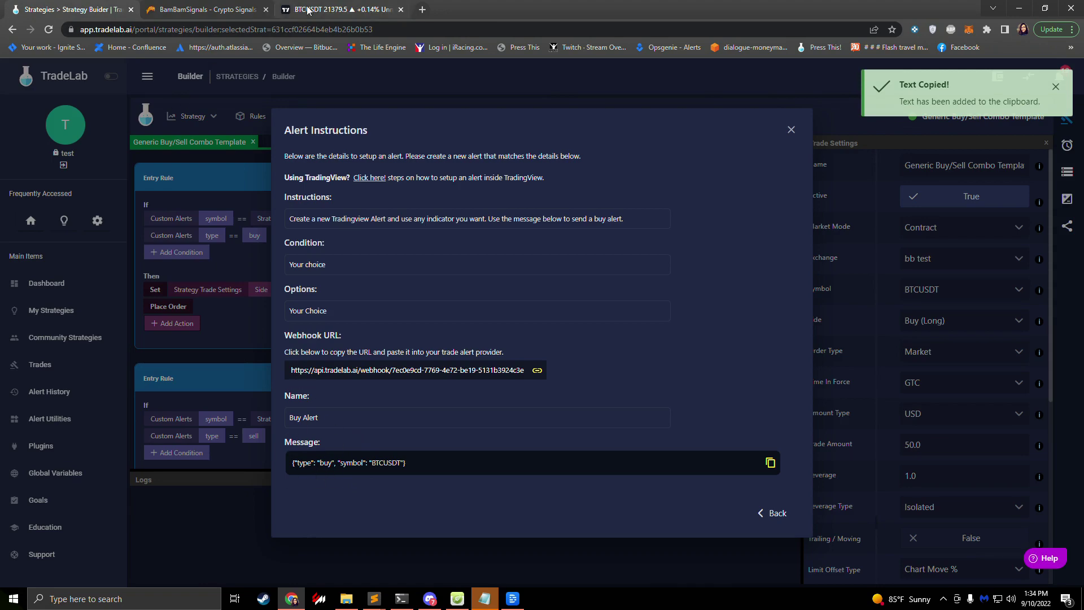
pyautogui.click(306, 15)
pyautogui.click(300, 489)
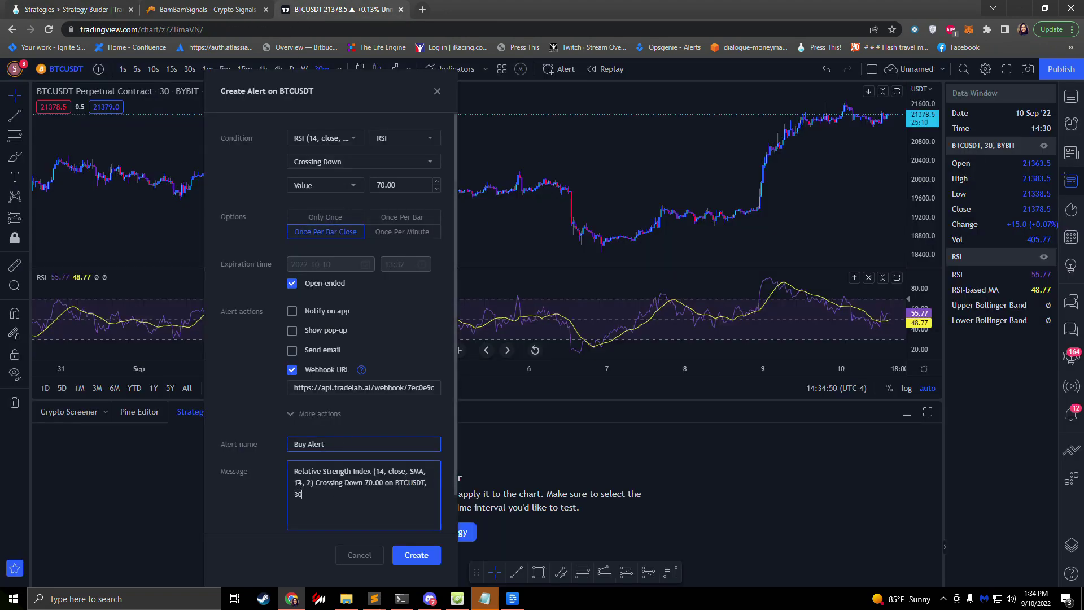
pyautogui.hotkey('ctrl', 'a')
pyautogui.press('BackSpace')
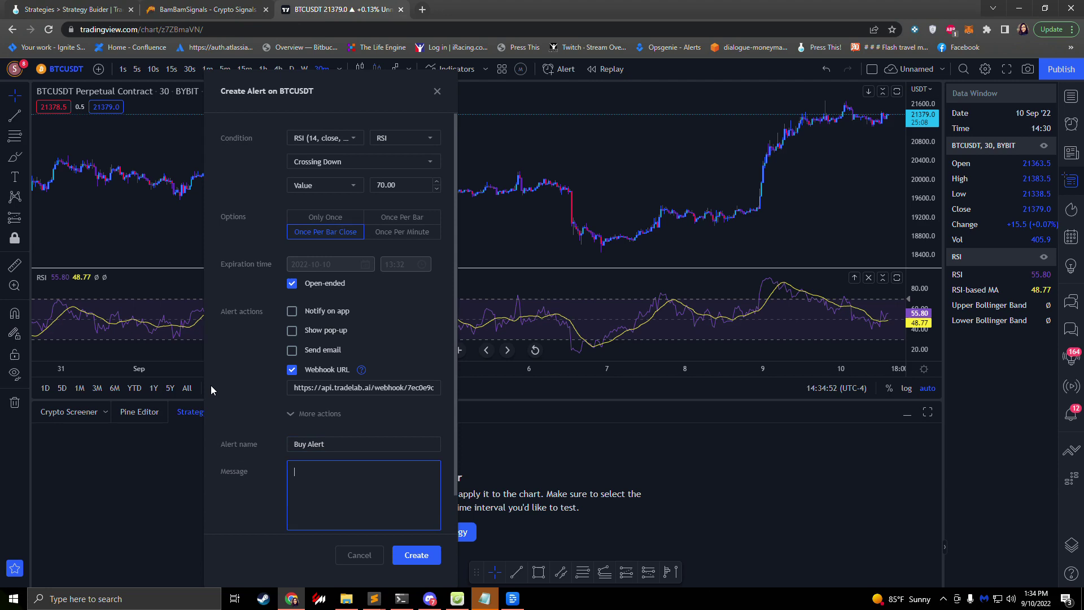
pyautogui.hotkey('ctrl', 'v')
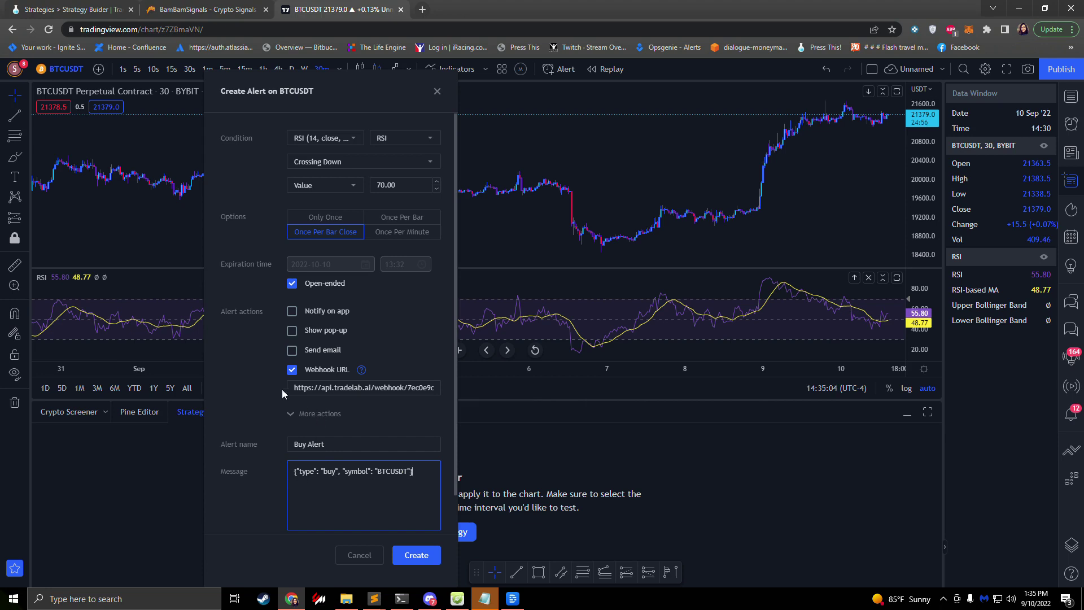
# Step: Create the Buy Alert, then open TradeLab's Sell Alert instructions and copy its webhook URL
pyautogui.click(417, 555)
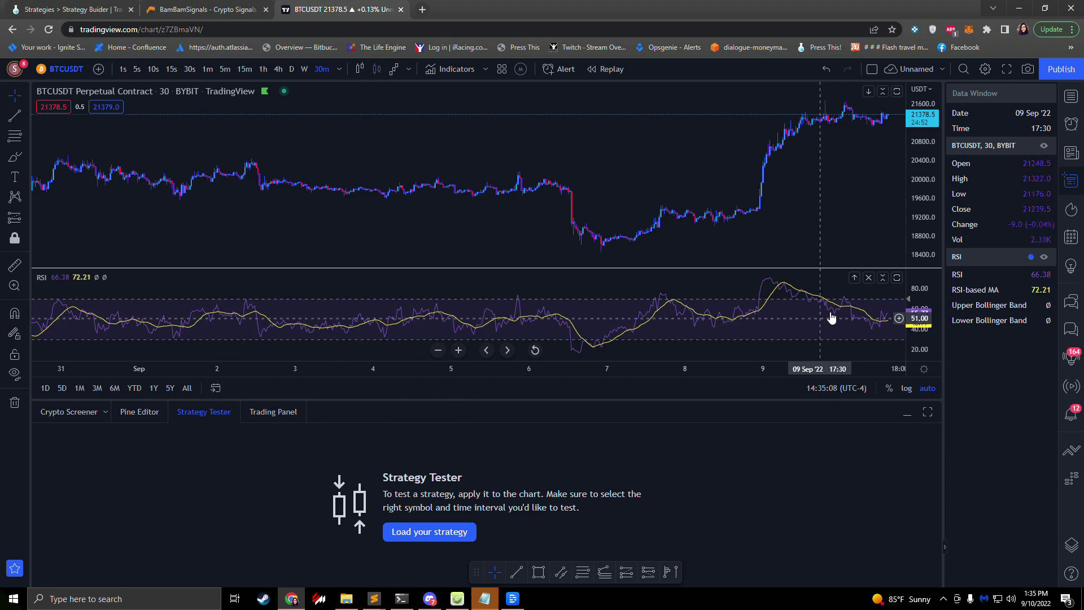
pyautogui.click(1073, 124)
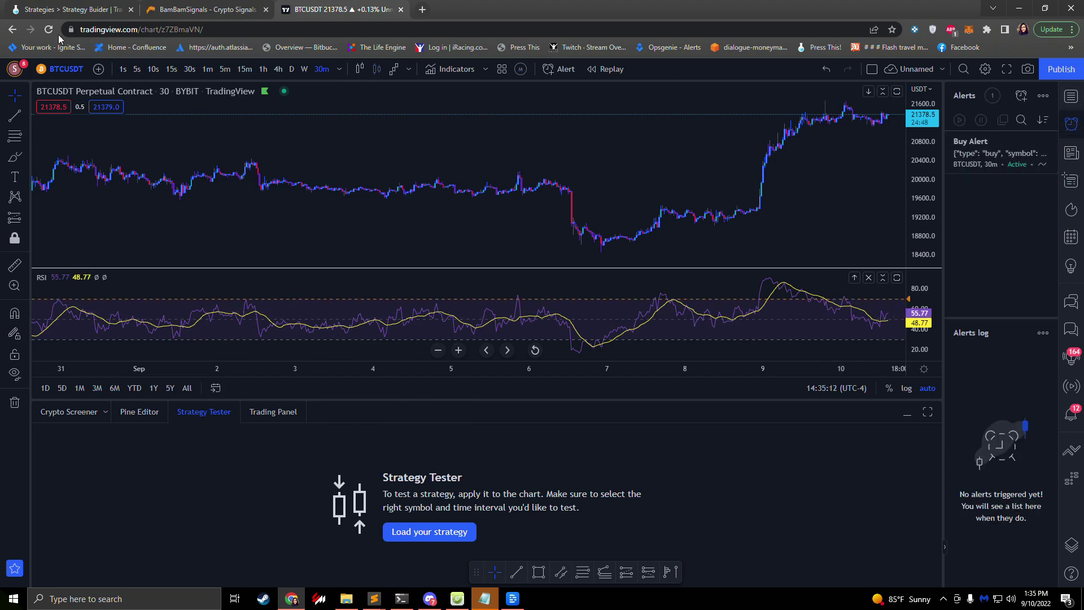
pyautogui.click(62, 9)
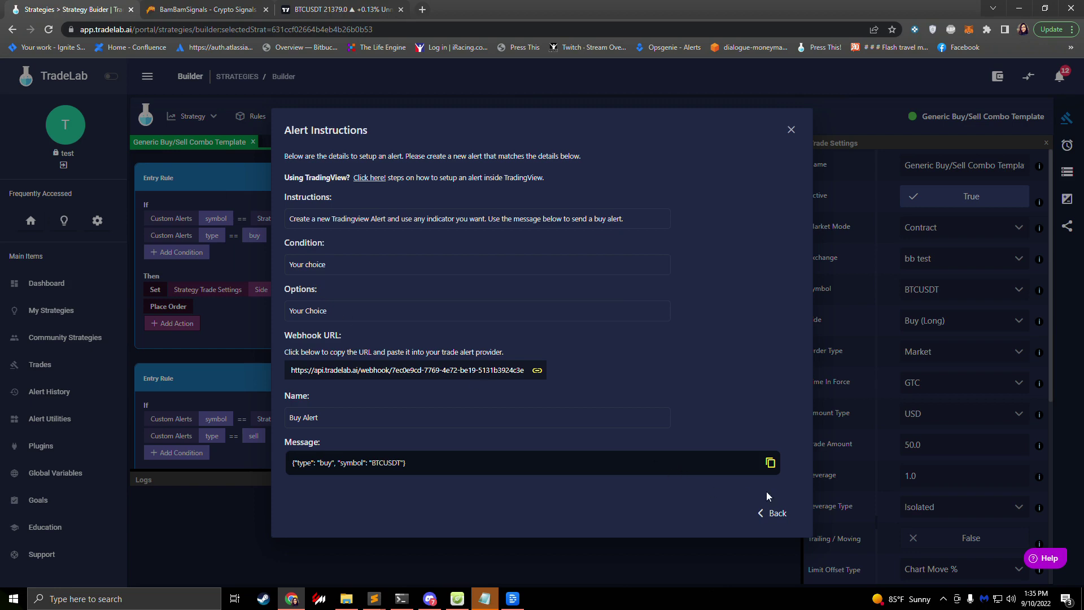
pyautogui.click(780, 516)
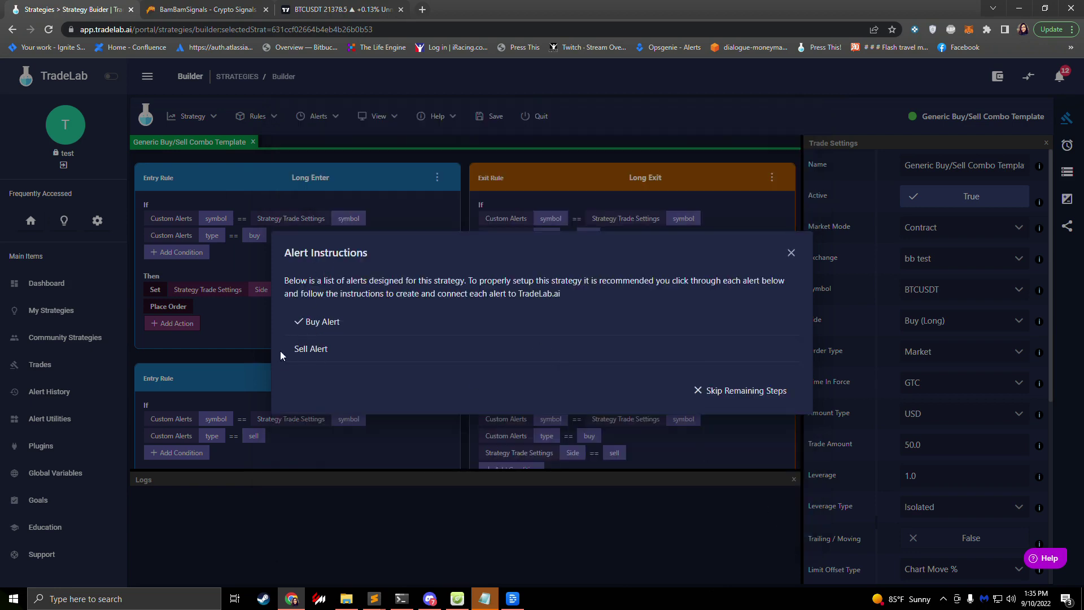
pyautogui.click(316, 350)
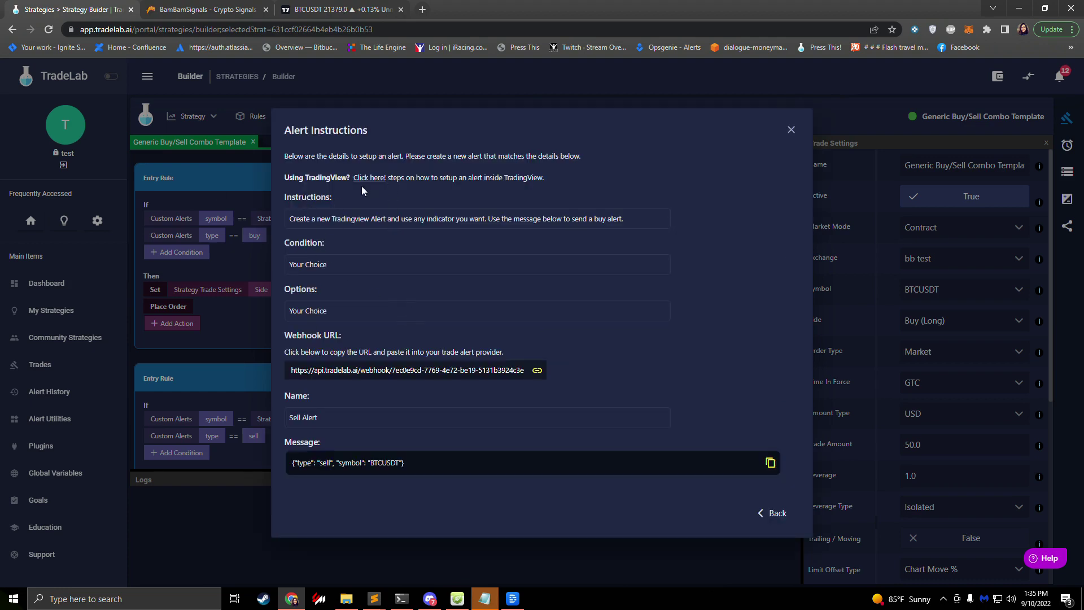
pyautogui.click(362, 374)
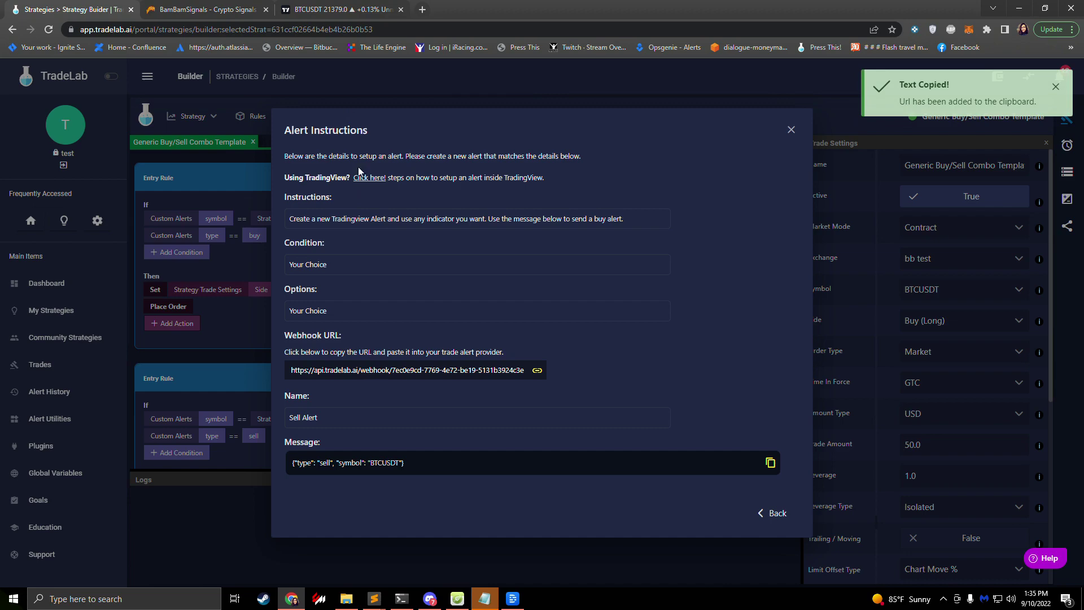
# Step: Start a second BTCUSDT alert on RSI Crossing Up 30, firing once per bar close
pyautogui.click(329, 11)
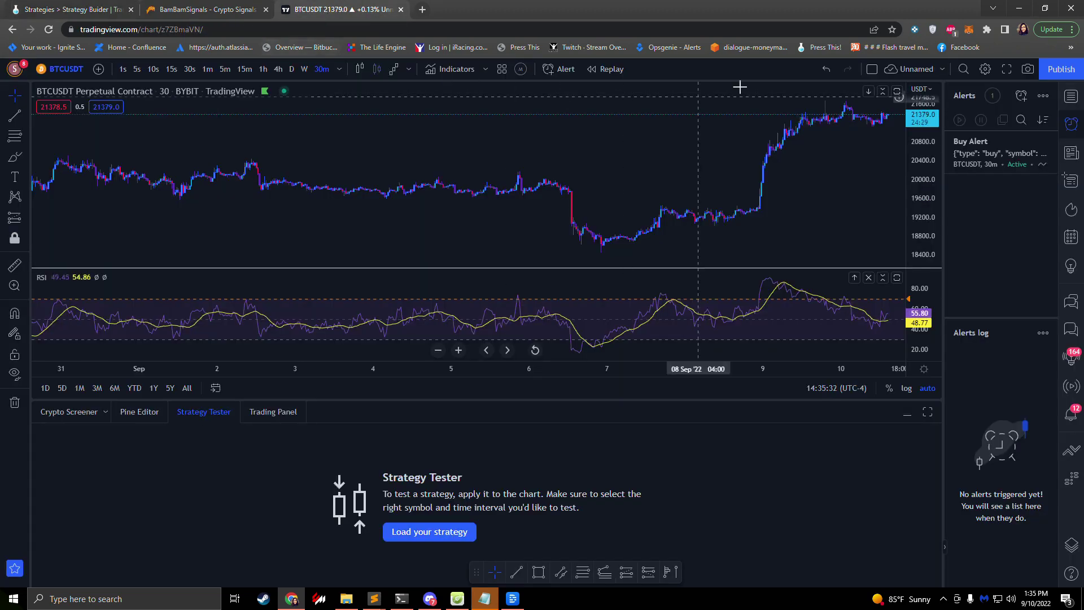
pyautogui.click(1021, 95)
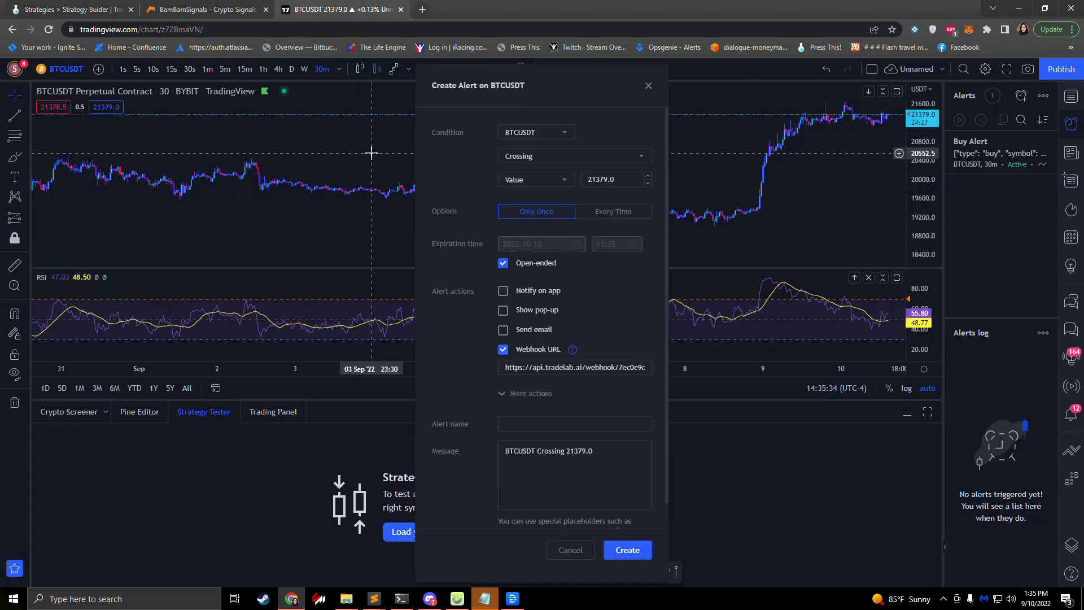
pyautogui.click(533, 136)
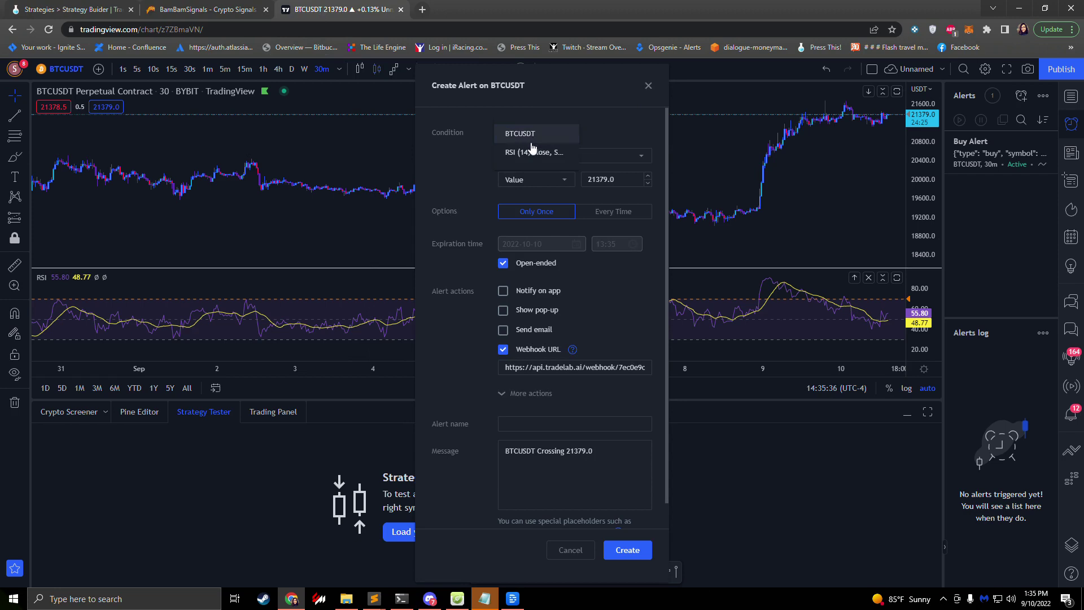
pyautogui.click(526, 154)
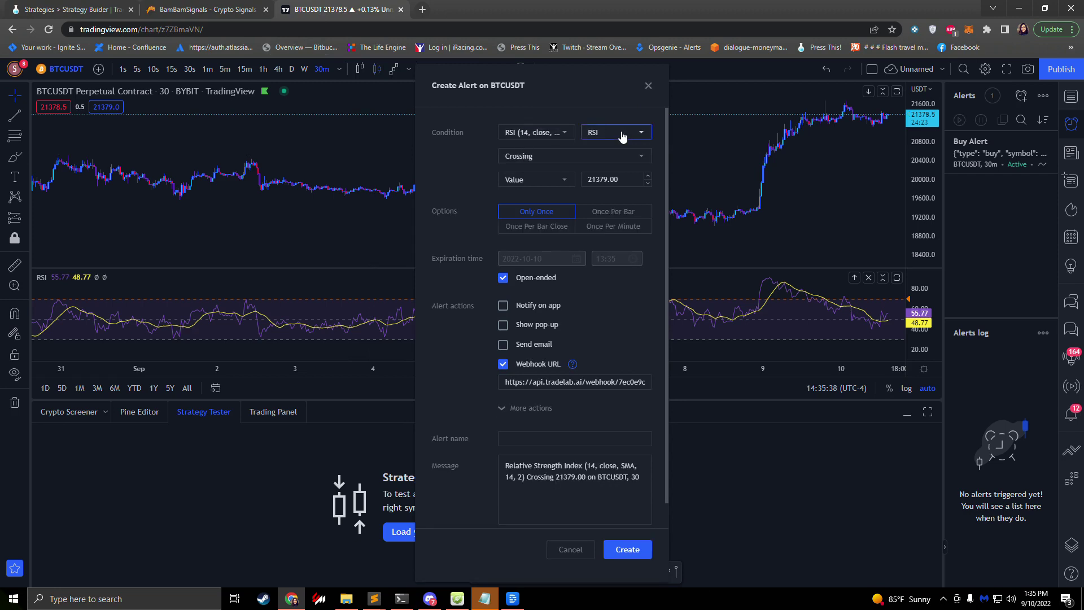
pyautogui.click(621, 135)
pyautogui.click(591, 139)
pyautogui.click(540, 161)
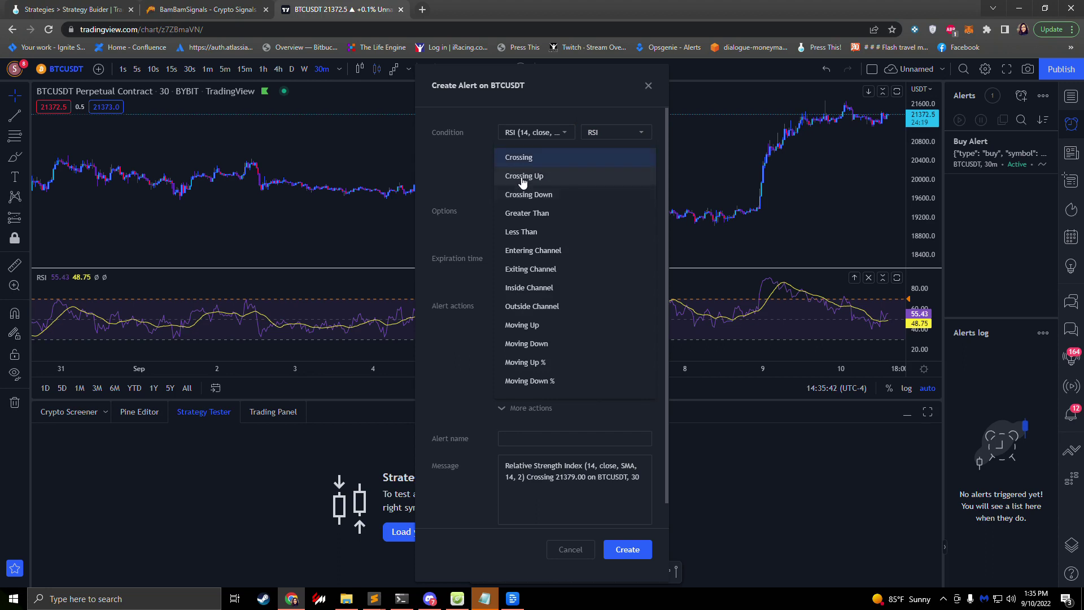
pyautogui.click(523, 176)
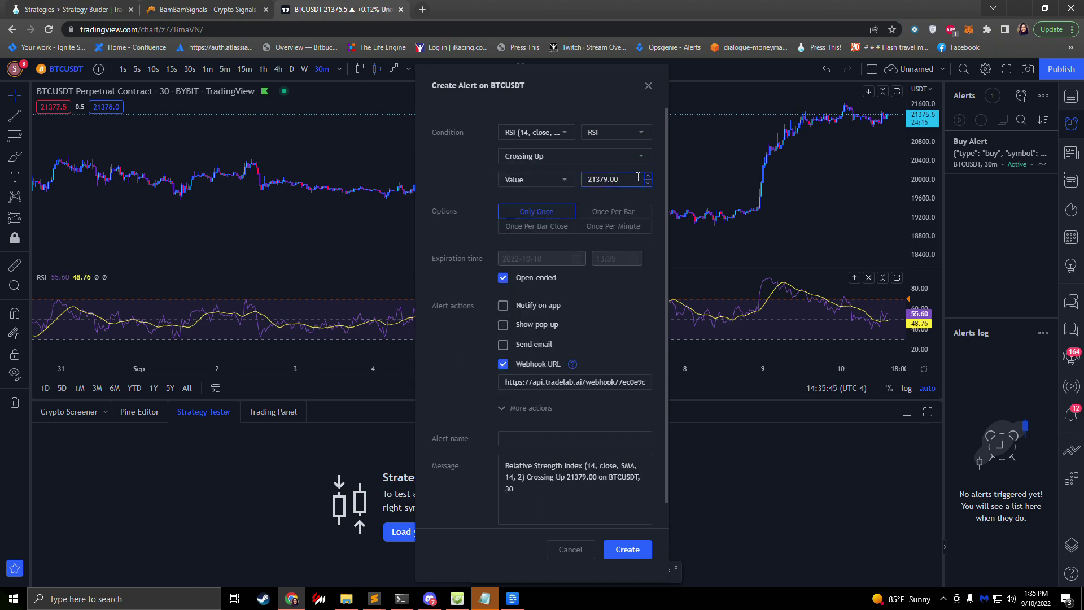
pyautogui.write('30')
pyautogui.click(593, 201)
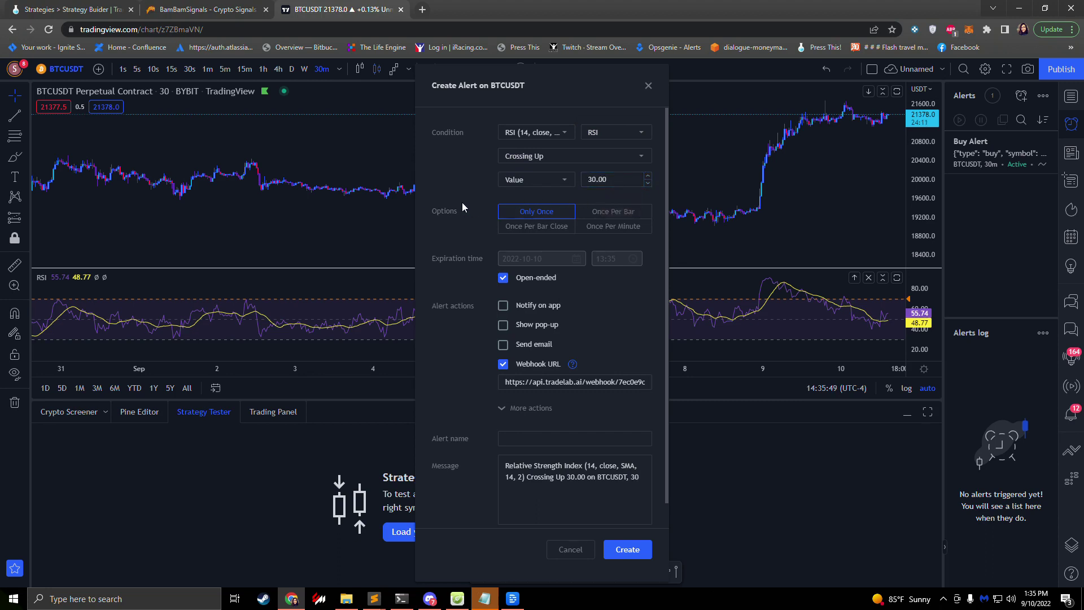
pyautogui.click(520, 228)
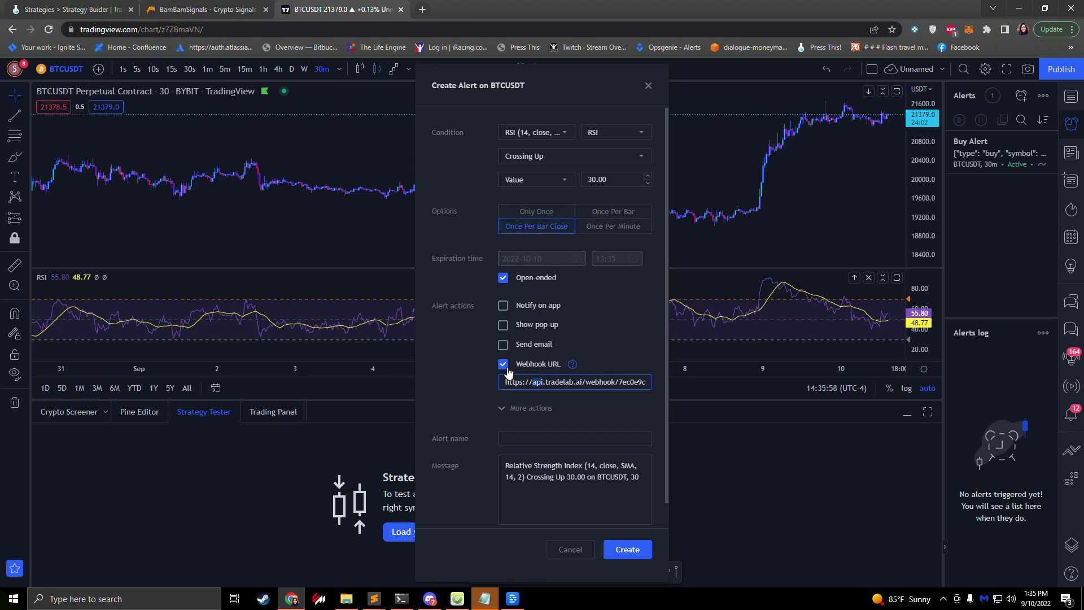
# Step: Replace the alert's webhook URL with TradeLab's sell webhook URL and check it
pyautogui.click(538, 382)
pyautogui.hotkey('ctrl', 'a')
pyautogui.click(538, 382)
pyautogui.tripleClick(552, 382)
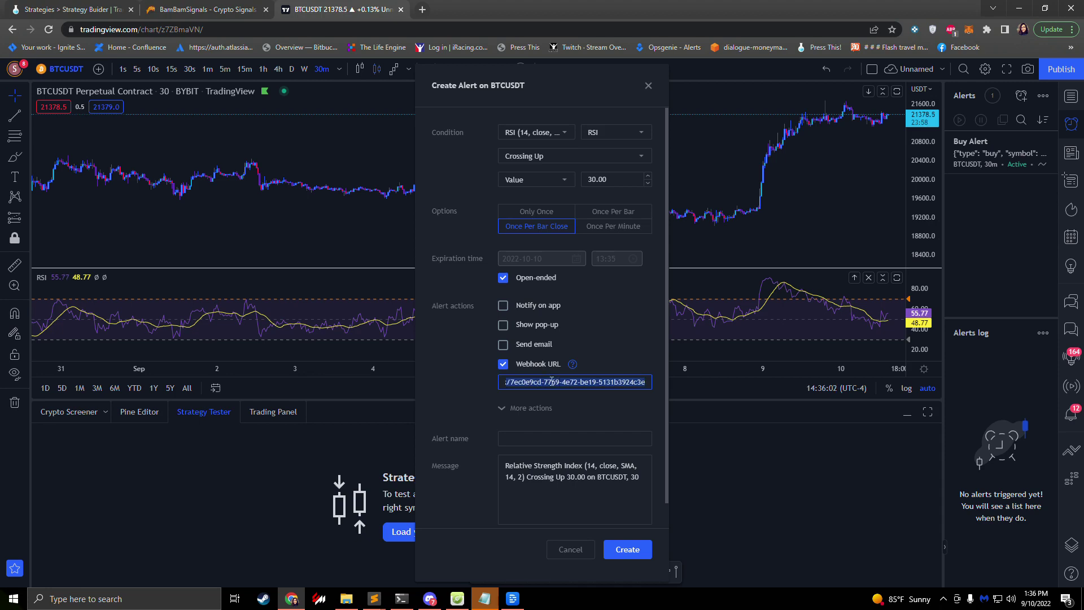
pyautogui.press('BackSpace')
pyautogui.hotkey('ctrl', 'v')
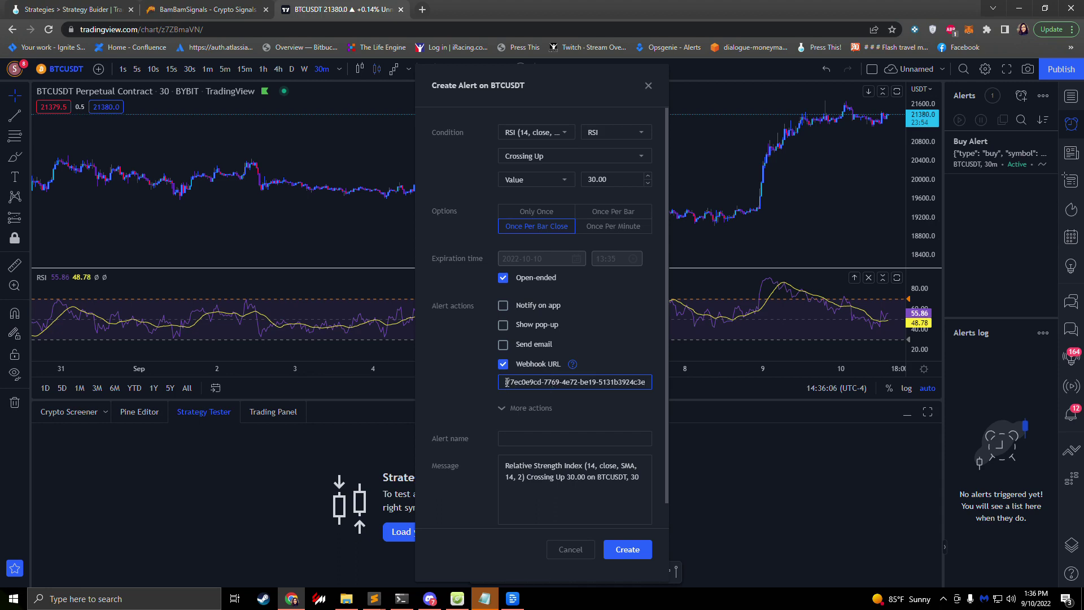
pyautogui.moveTo(506, 384); pyautogui.dragTo(677, 379)
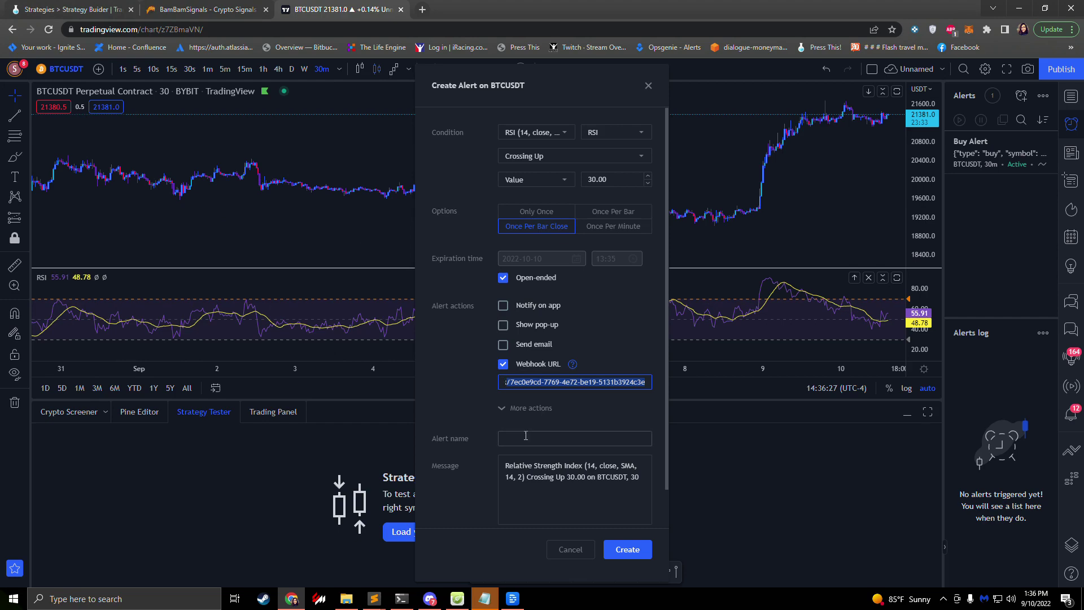
# Step: Name the alert 'Sell Alert' using the name copied from TradeLab
pyautogui.click(525, 438)
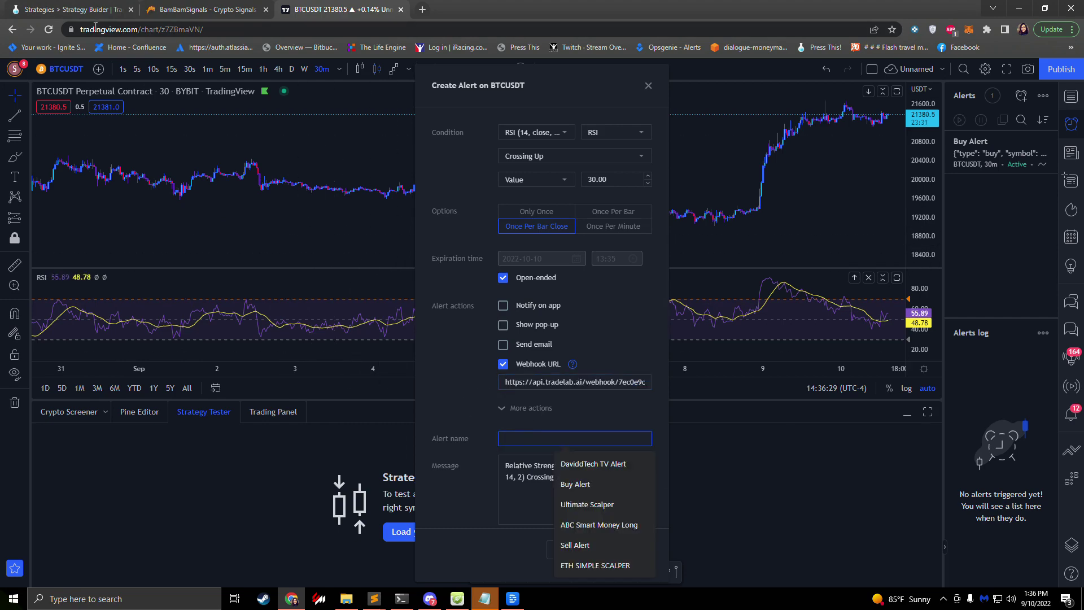
pyautogui.click(68, 9)
pyautogui.click(299, 417)
pyautogui.click(312, 6)
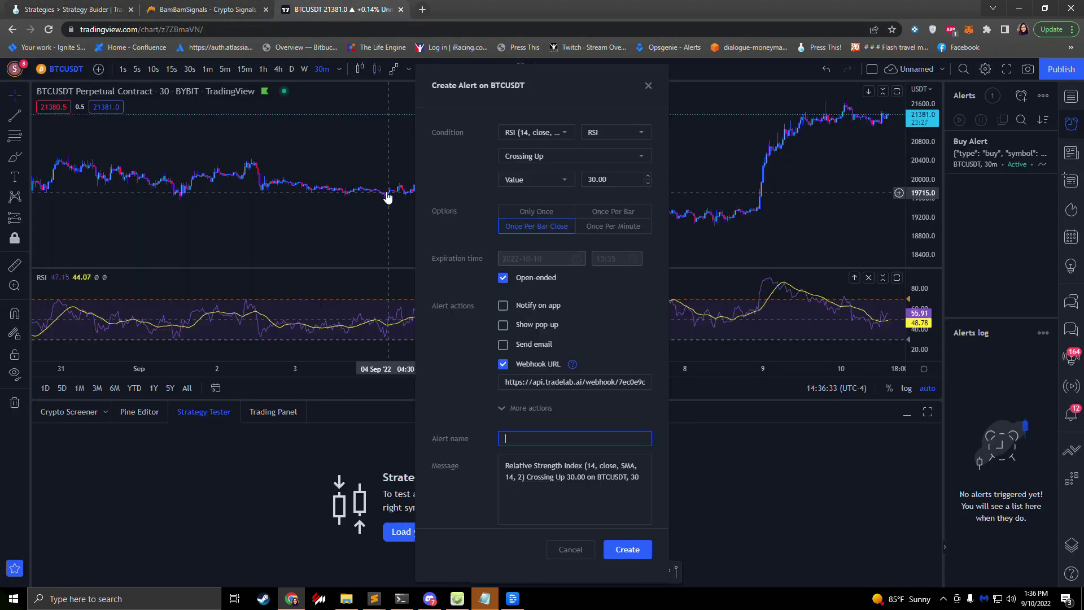
pyautogui.hotkey('ctrl', 'v')
# Step: Replace the alert message with the sell JSON {"type": "sell", "symbol": "BTCUSDT"}
pyautogui.click(88, 11)
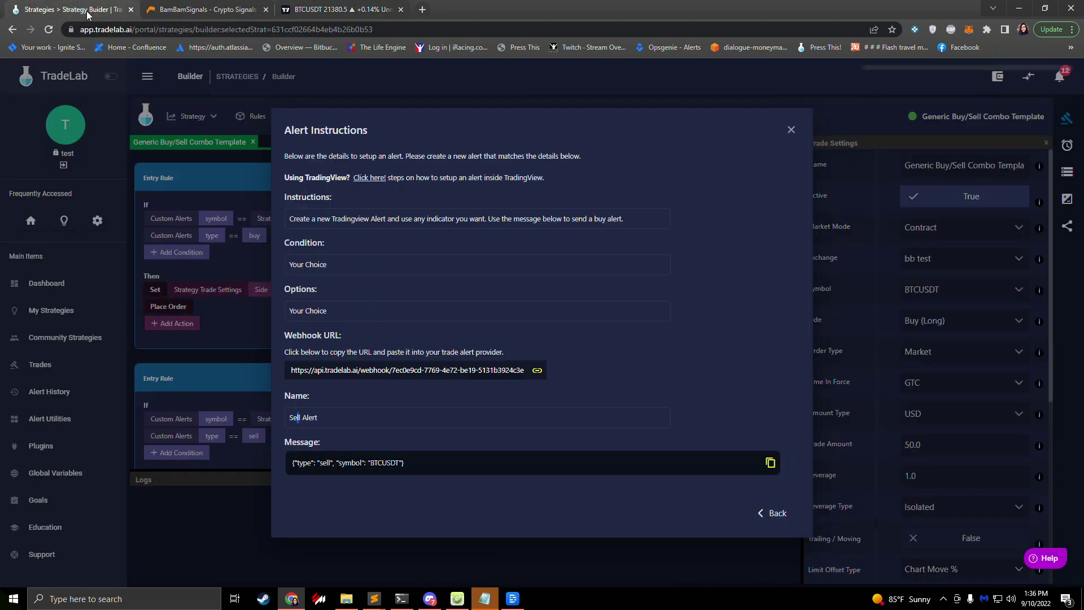
pyautogui.click(310, 470)
pyautogui.click(339, 10)
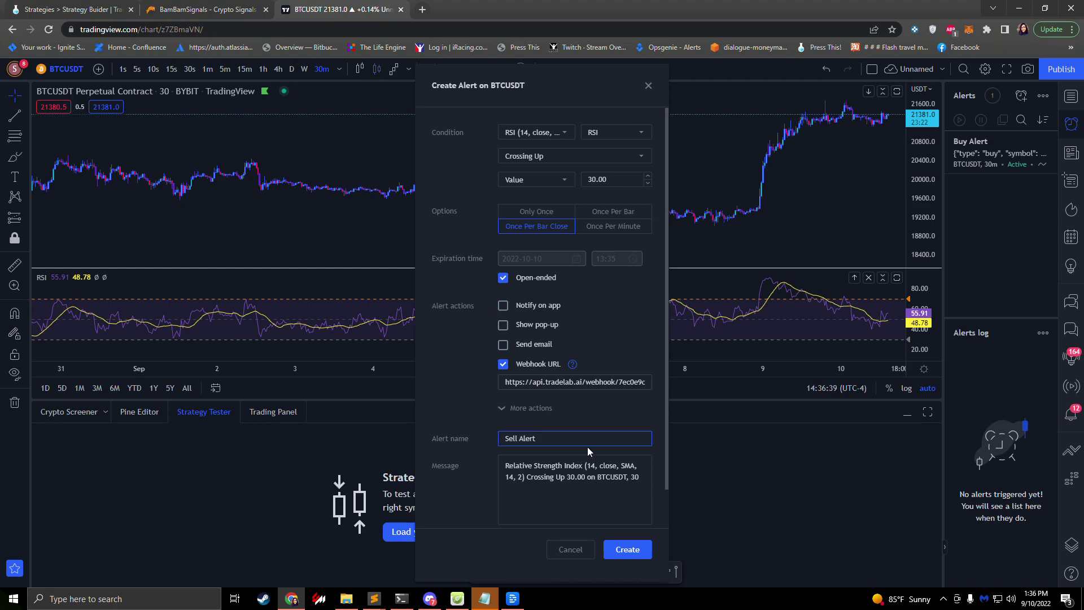
pyautogui.press('Tab')
pyautogui.hotkey('ctrl', 'a')
pyautogui.hotkey('ctrl', 'v')
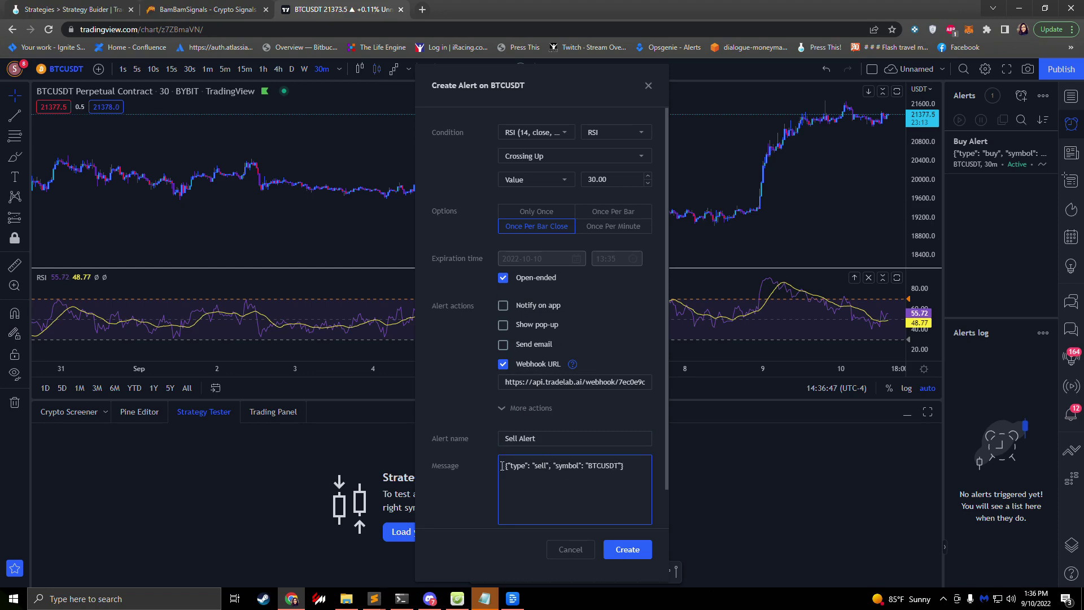
# Step: Create the Sell Alert in TradingView, then close TradeLab's Alert Instructions to return to the Strategy Builder
pyautogui.click(631, 555)
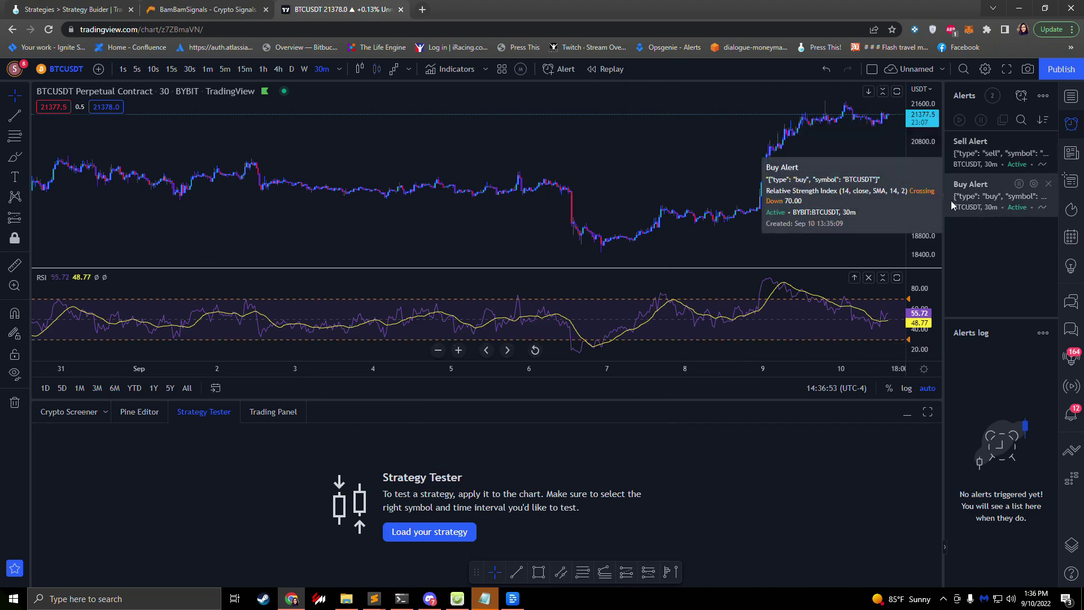
pyautogui.click(60, 11)
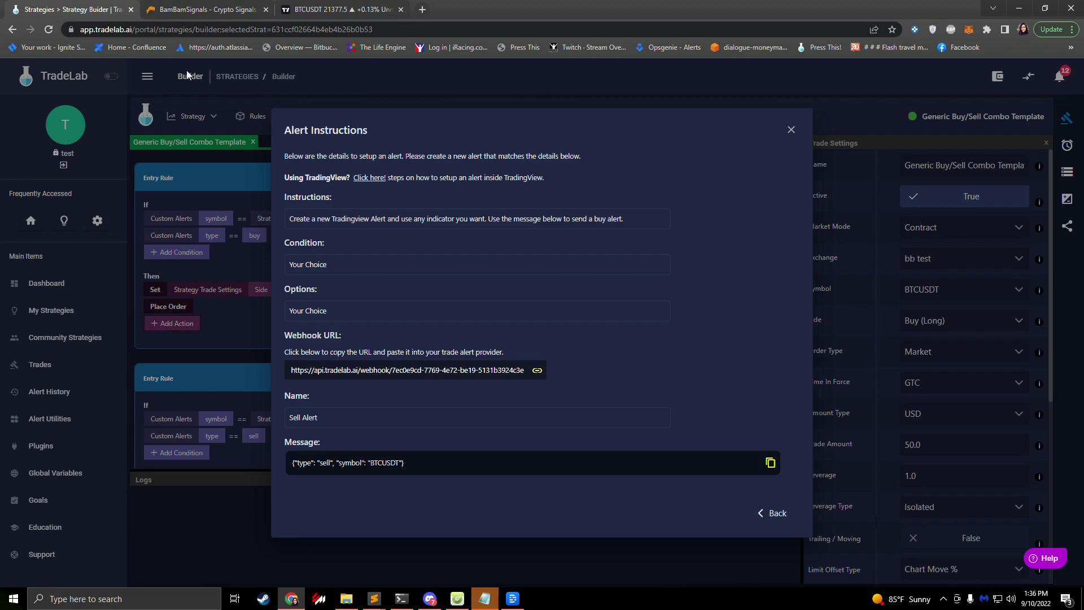
pyautogui.click(774, 514)
pyautogui.click(774, 393)
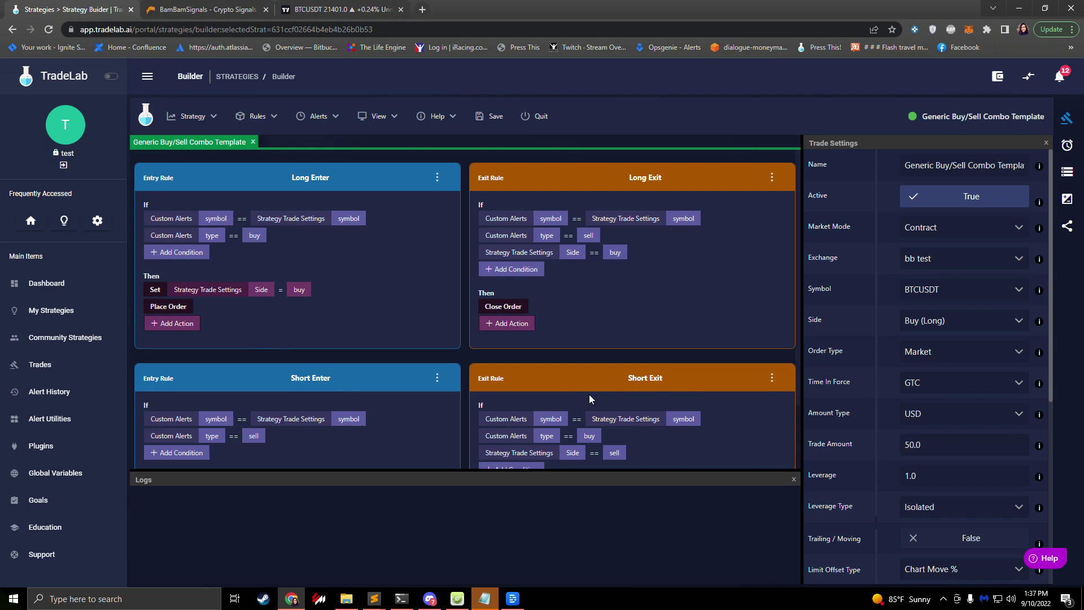
# Step: Switch the Amount Type to Percentage and set the Trade Amount to 5.0
pyautogui.scroll(-2, 588, 394)
pyautogui.scroll(2, 491, 325)
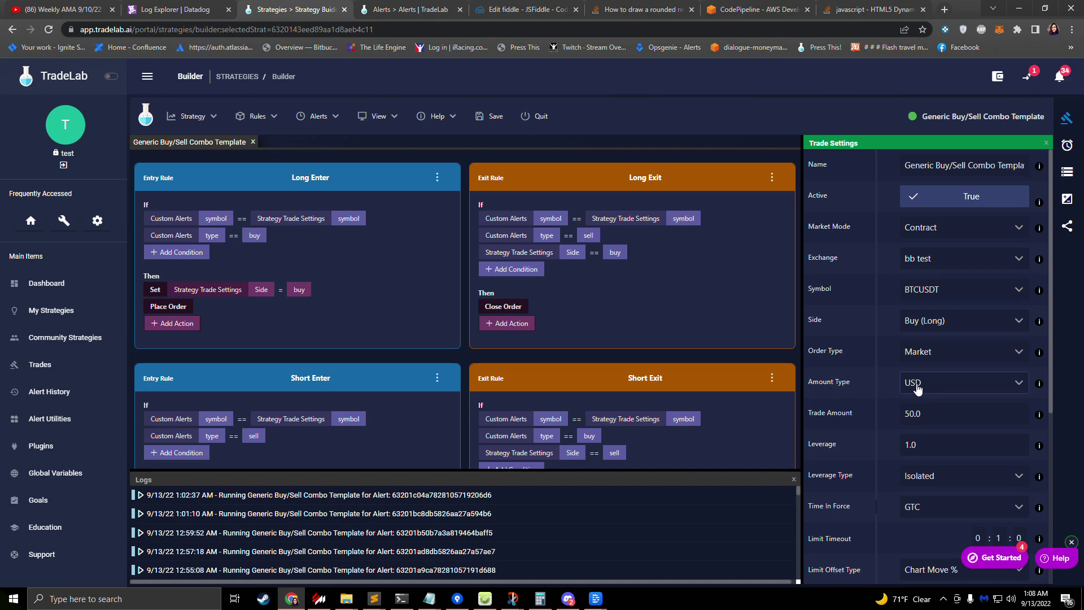
pyautogui.click(948, 387)
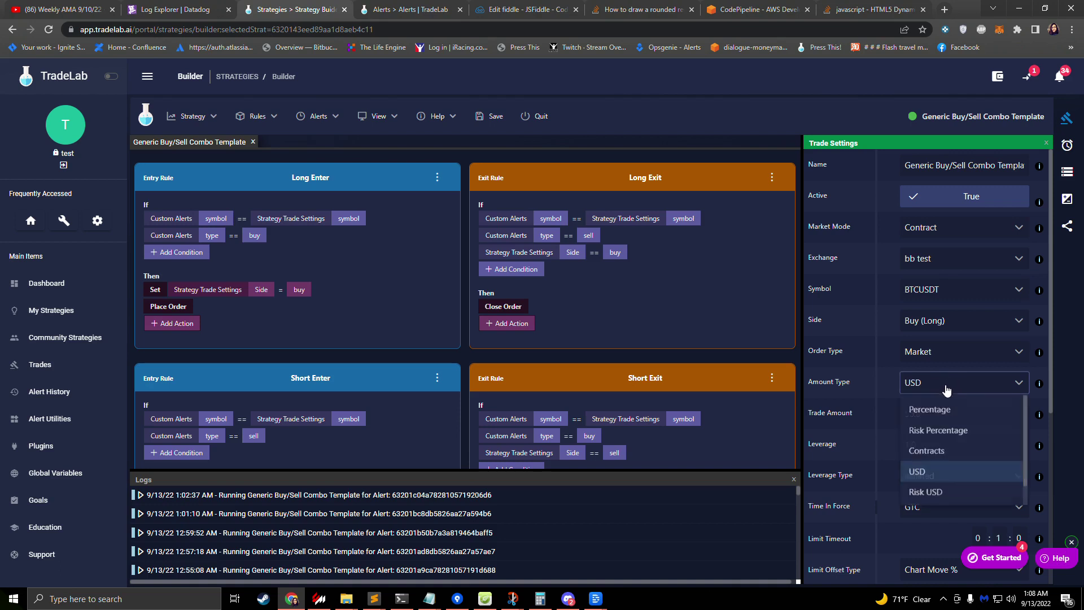
pyautogui.click(934, 415)
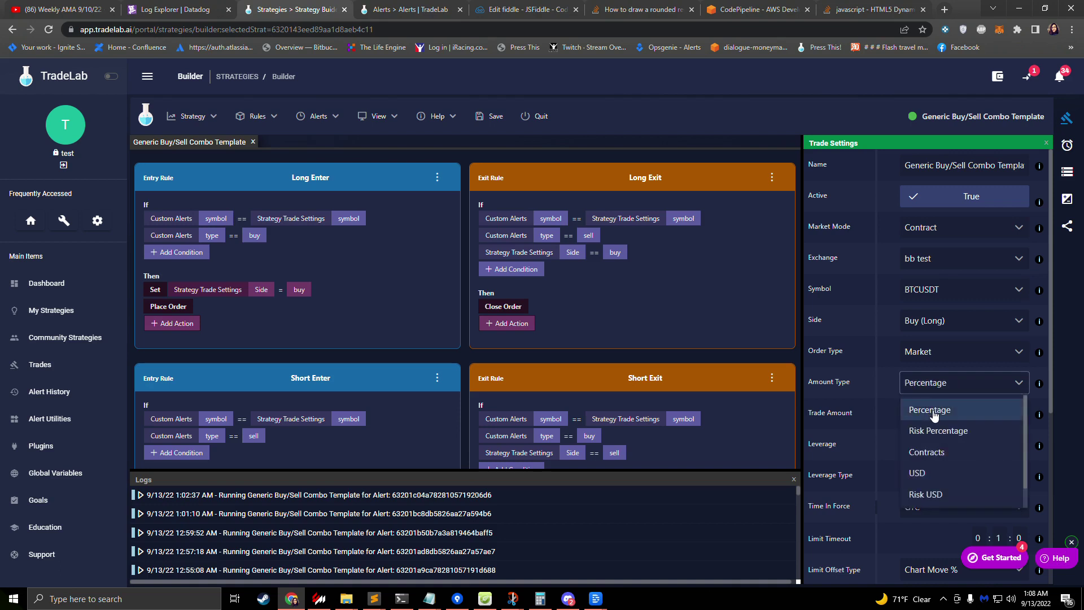
pyautogui.moveTo(929, 414); pyautogui.dragTo(832, 406)
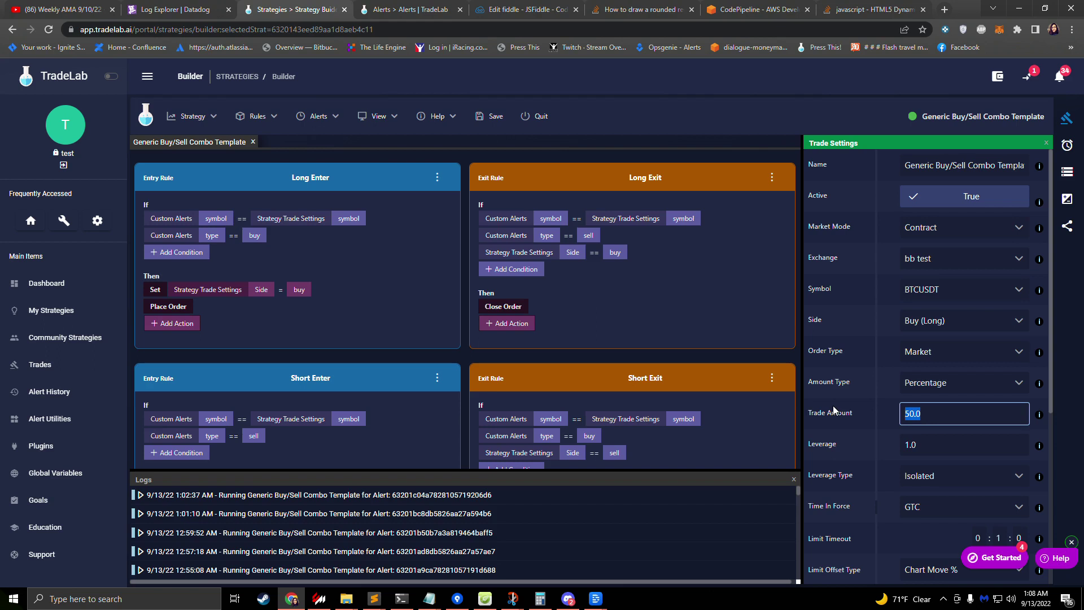
pyautogui.write('5.0')
pyautogui.click(879, 413)
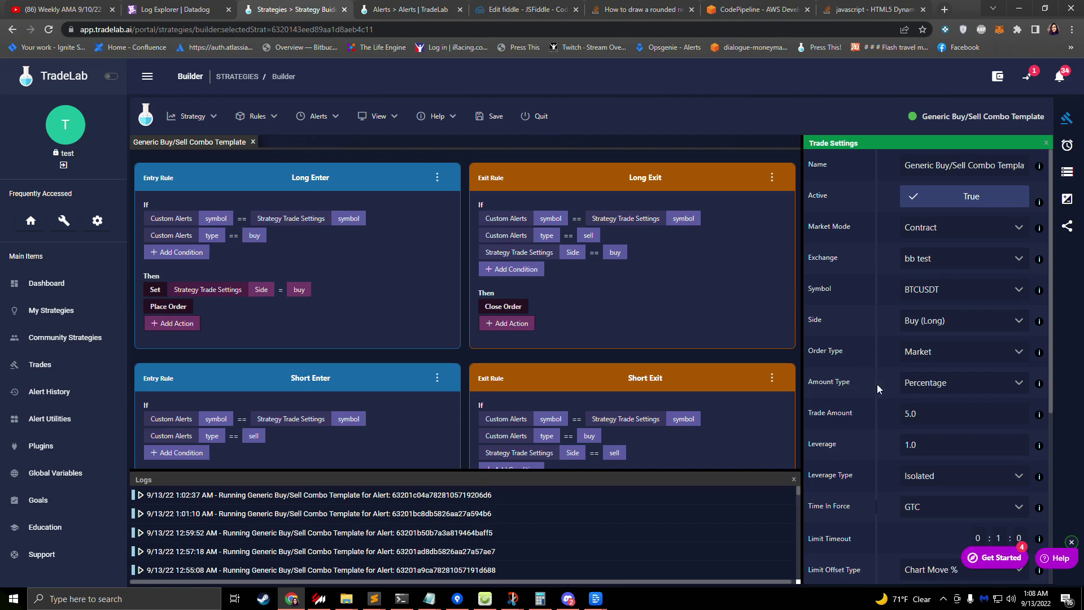
# Step: Raise leverage to 5.0 while keeping the leverage type Isolated
pyautogui.click(930, 445)
pyautogui.doubleClick(930, 446)
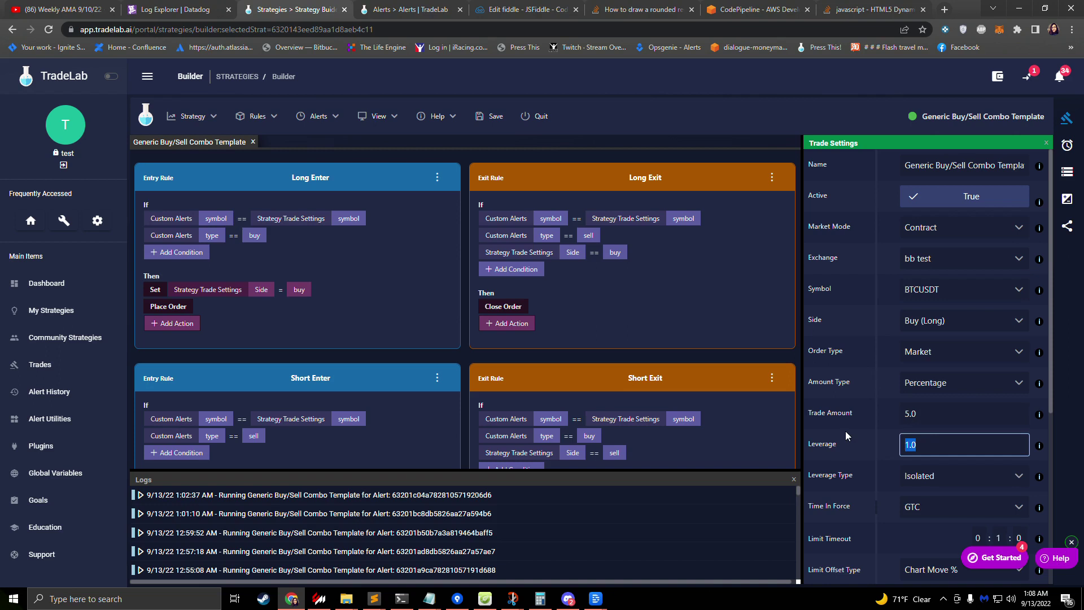
pyautogui.click(878, 452)
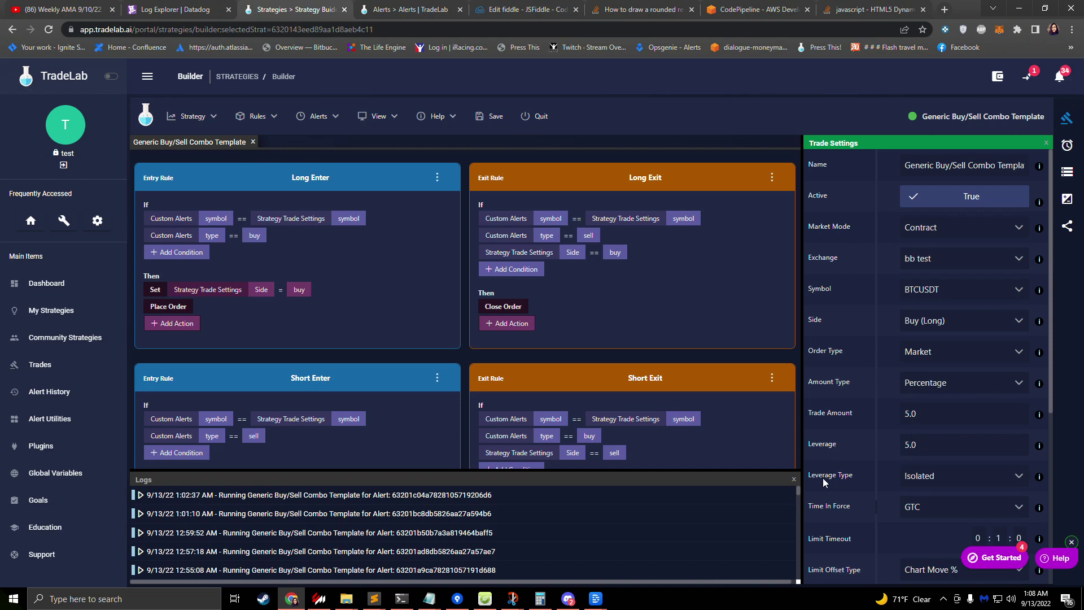
pyautogui.click(931, 480)
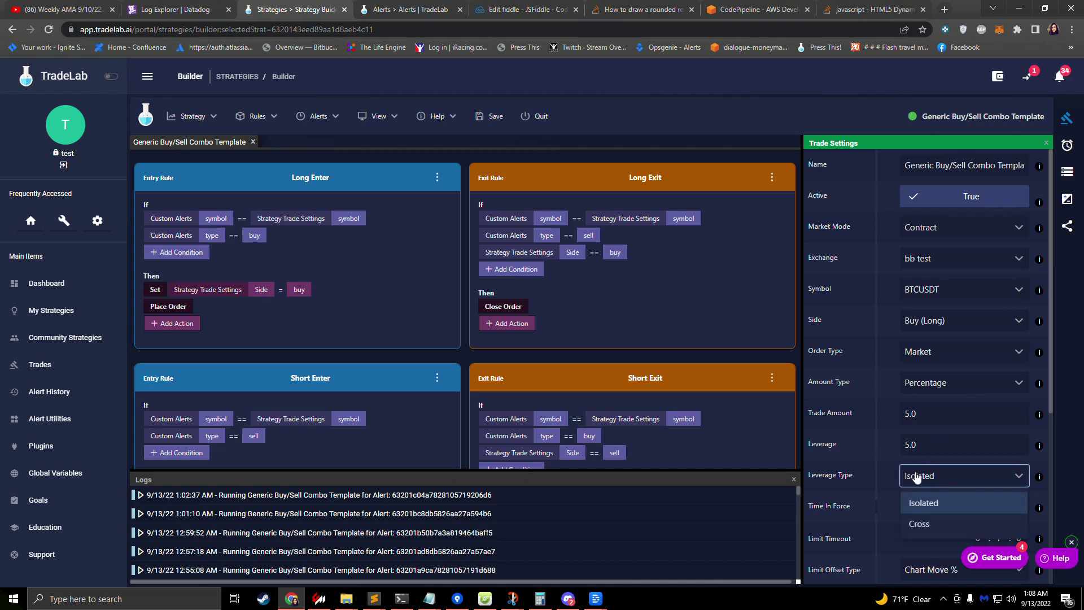
pyautogui.click(847, 452)
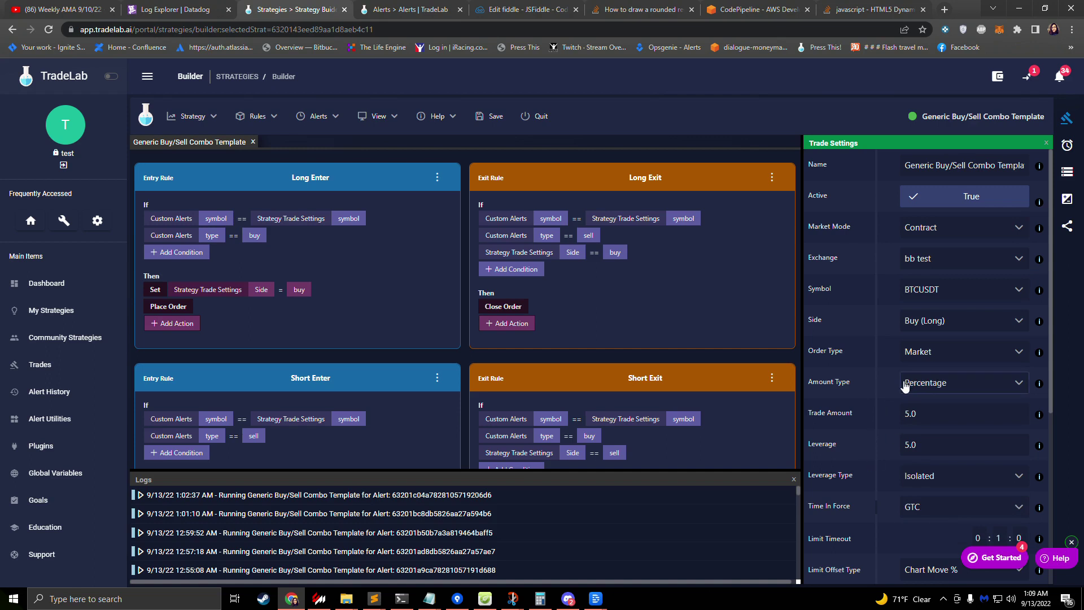
pyautogui.scroll(-1, 898, 390)
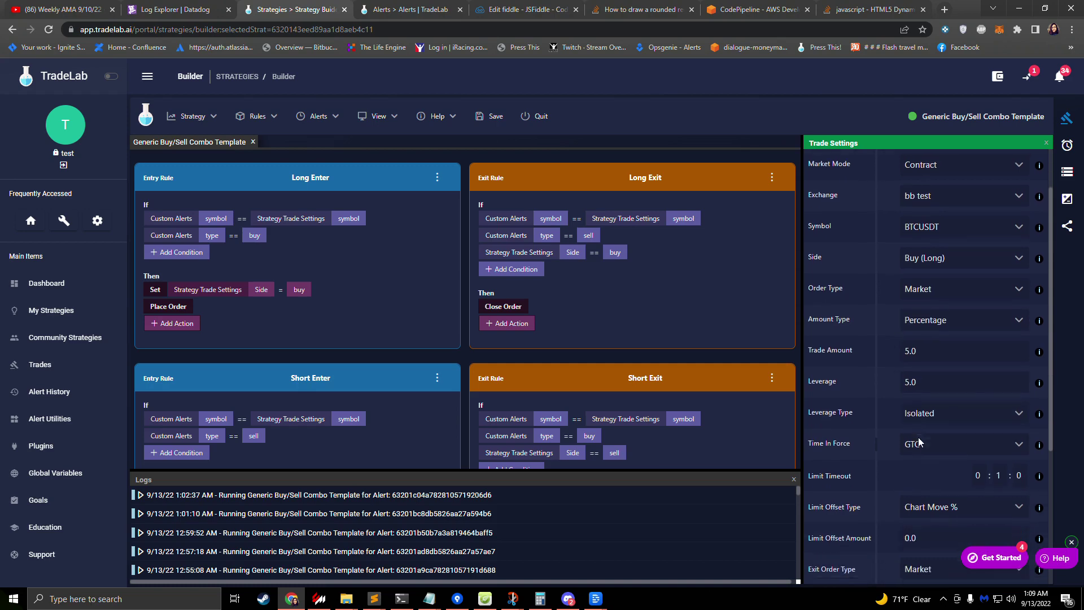
pyautogui.scroll(-3, 919, 442)
pyautogui.scroll(4, 916, 438)
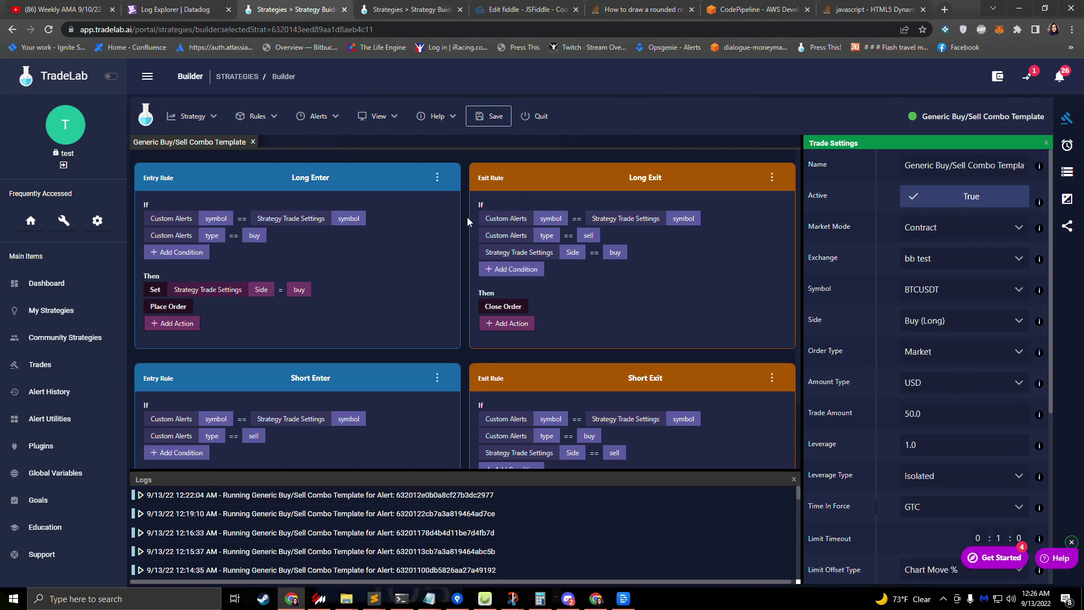
# Step: Save the Generic Buy/Sell Combo Template and quit the builder to My Strategies
pyautogui.click(482, 118)
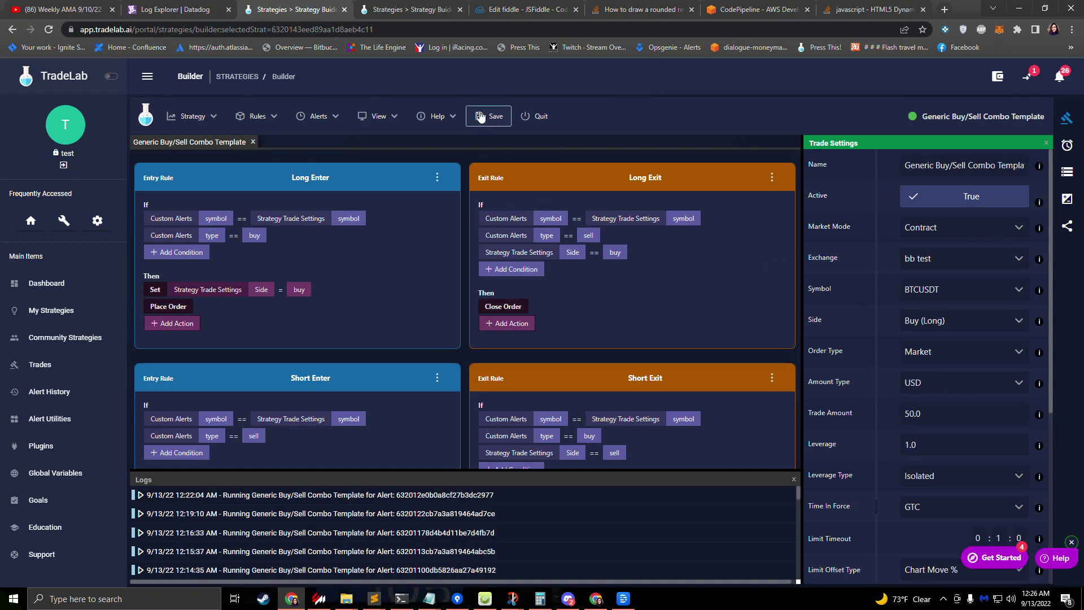
pyautogui.click(532, 116)
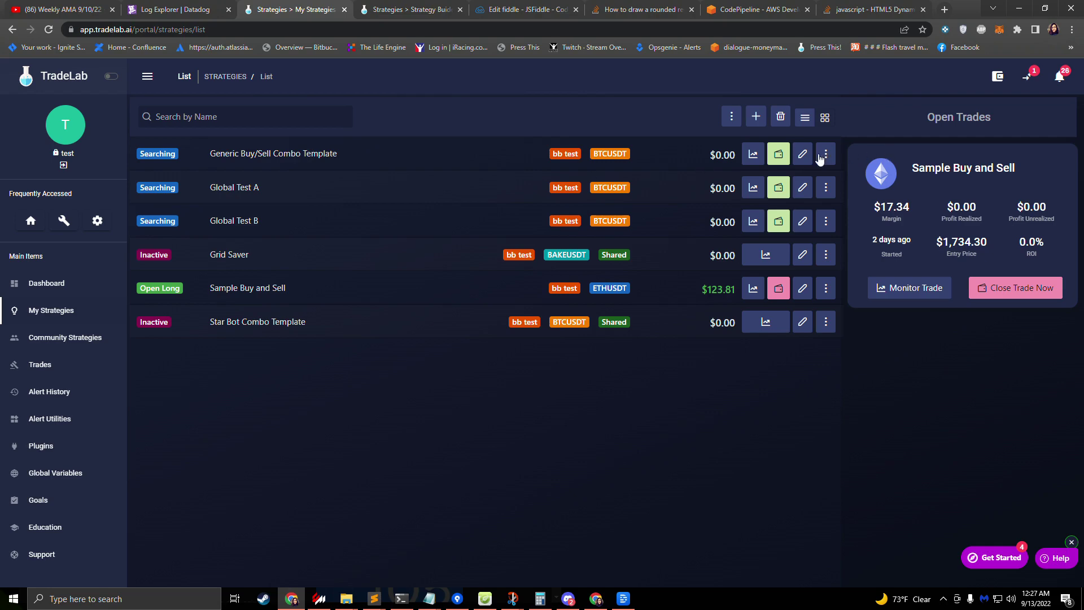
# Step: Send a BTCUSDT Buy Alert test from the strategy's Alerts sidebar with Place Real Orders enabled
pyautogui.click(803, 154)
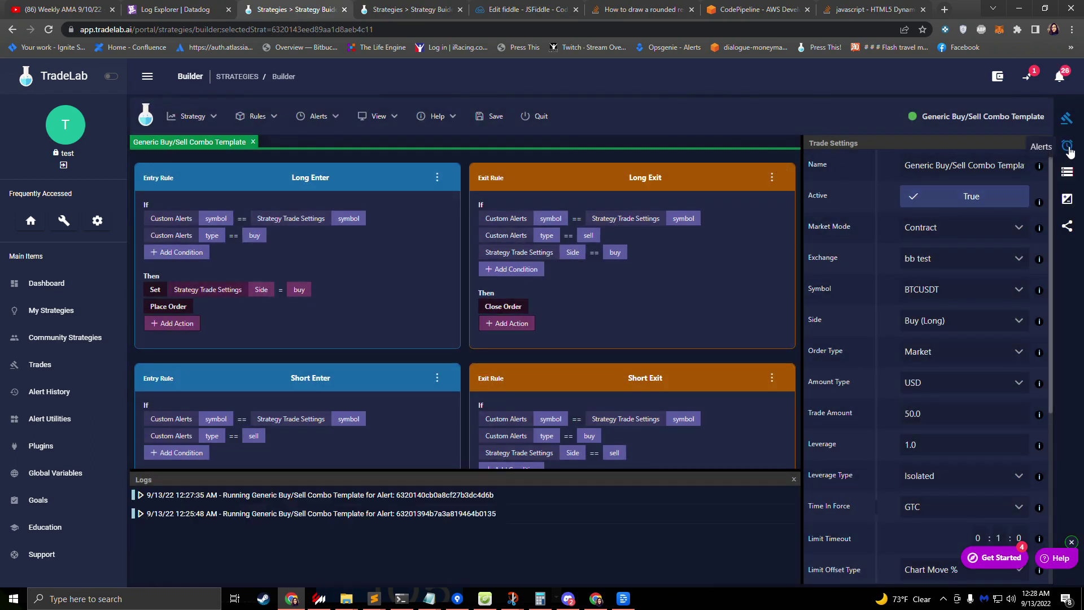
pyautogui.click(1068, 148)
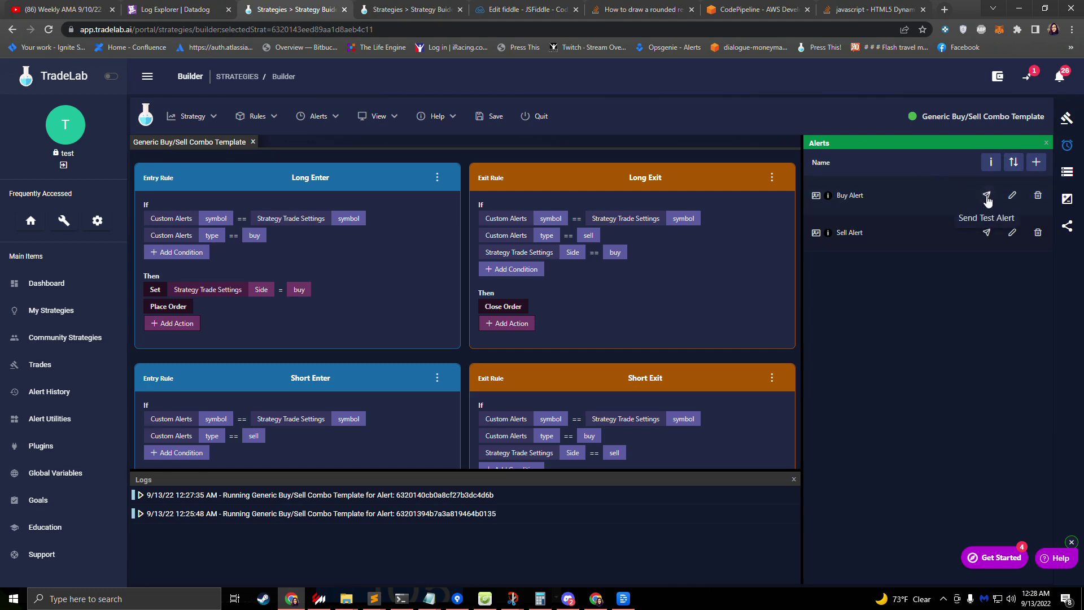
pyautogui.click(986, 195)
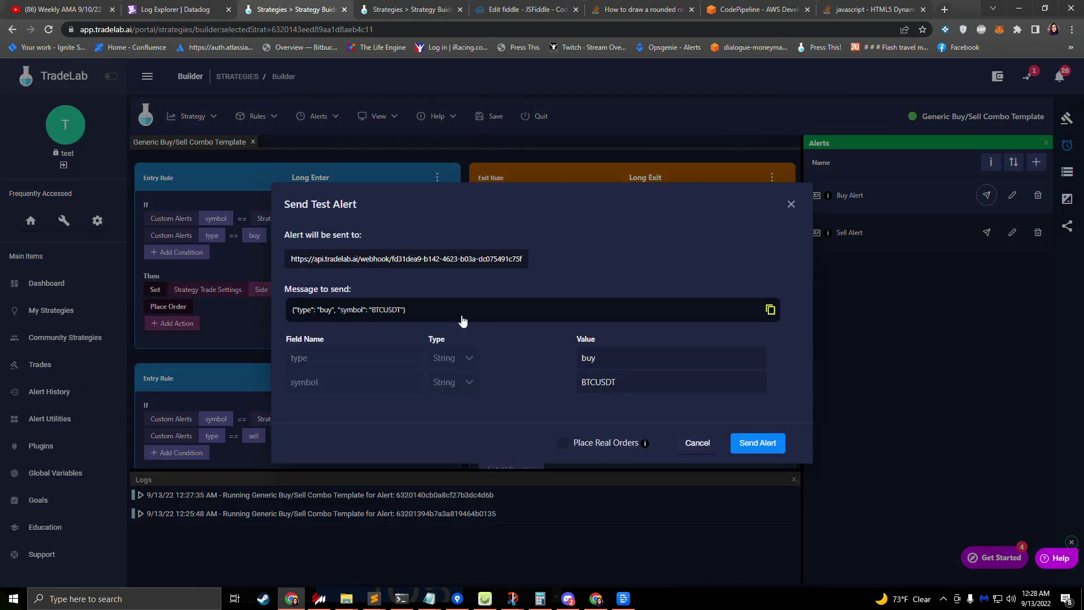
pyautogui.doubleClick(599, 356)
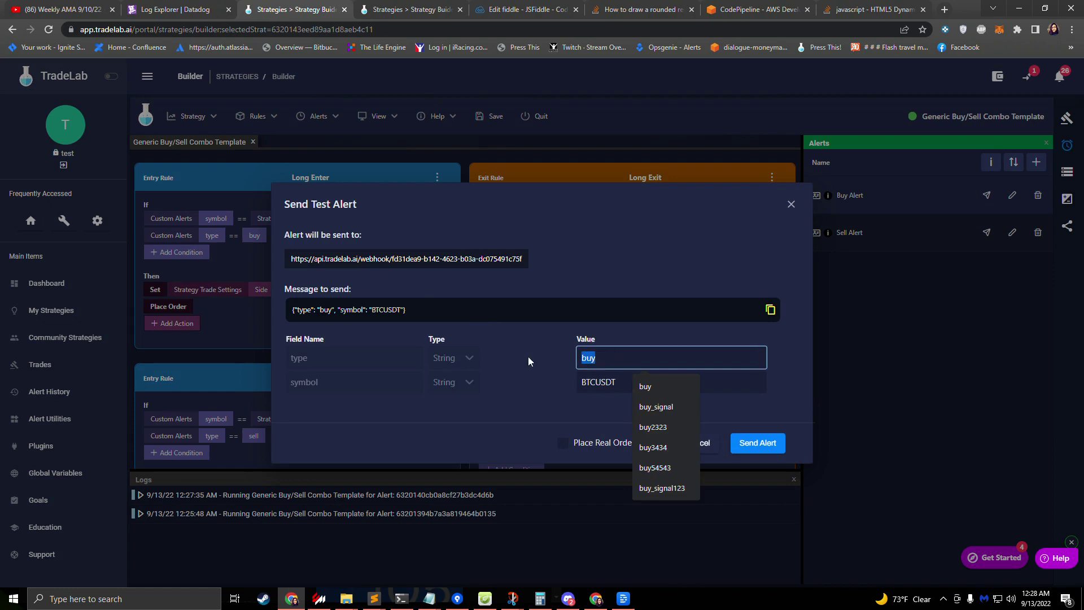
pyautogui.click(579, 383)
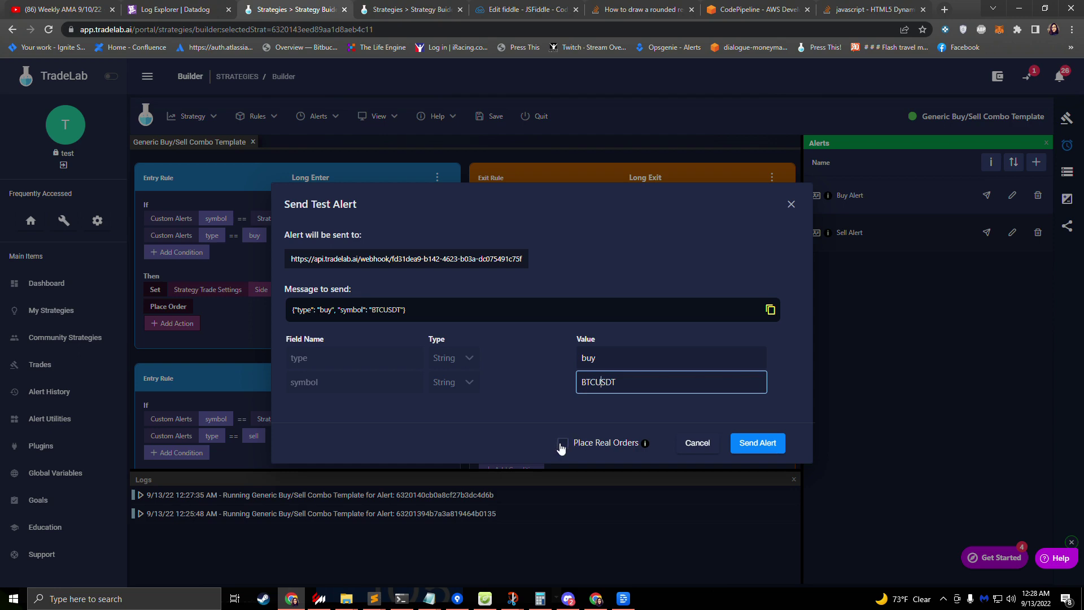
pyautogui.click(584, 443)
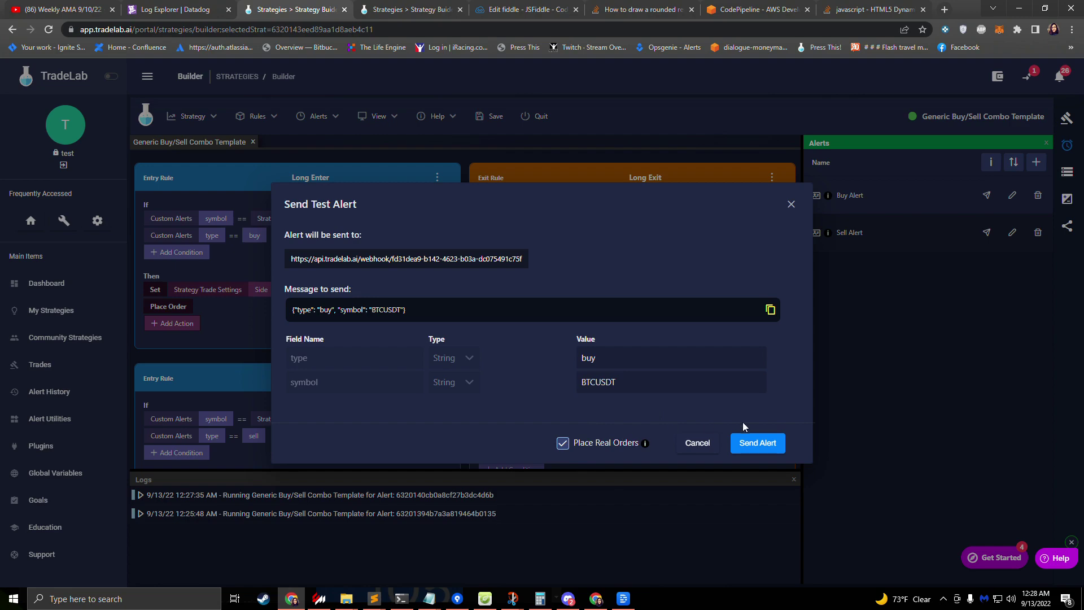
pyautogui.click(755, 442)
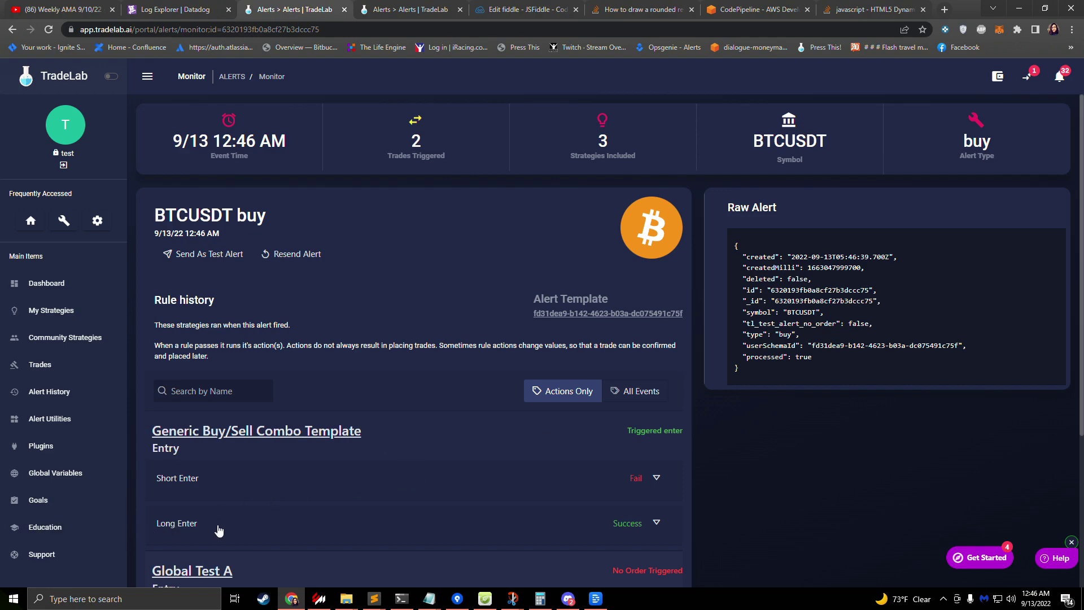
# Step: Expand the Long Enter rule results and review its Conditions and Actions sections
pyautogui.click(595, 530)
pyautogui.scroll(-3, 446, 491)
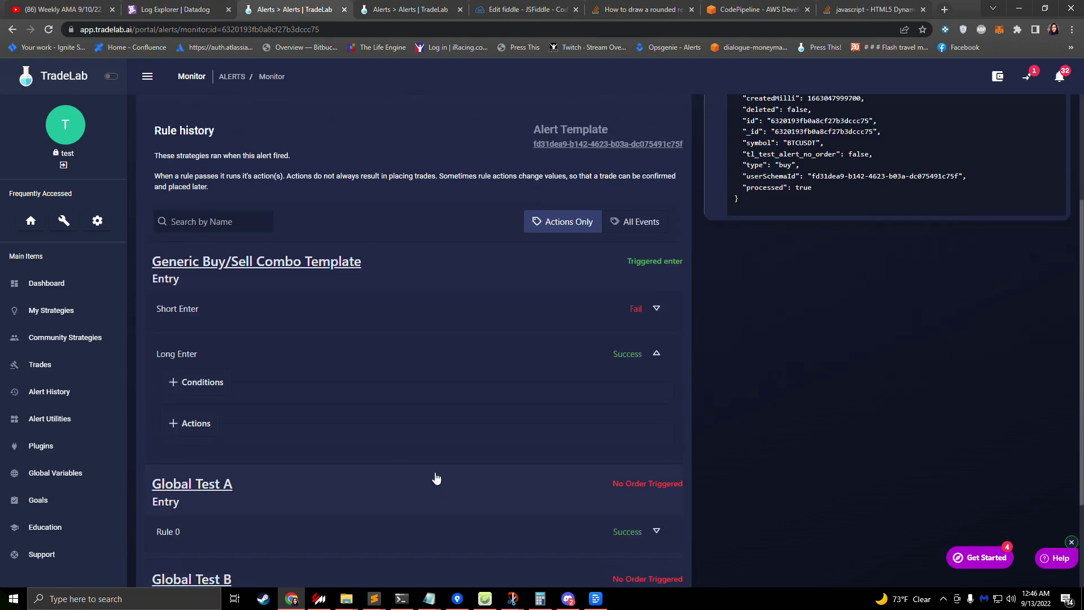
pyautogui.click(195, 382)
pyautogui.scroll(-1, 257, 411)
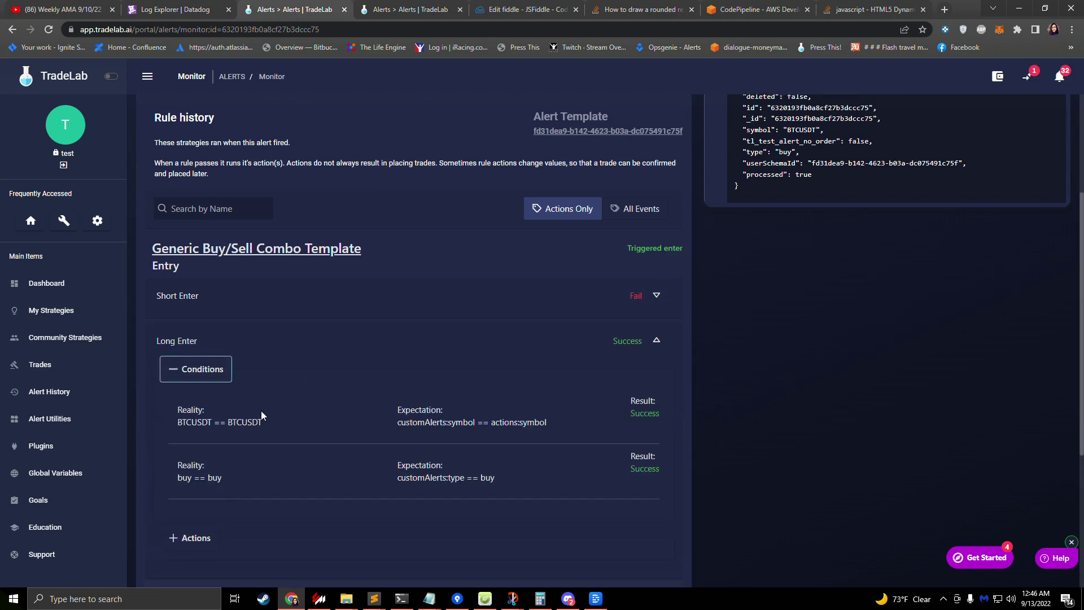
pyautogui.scroll(-2, 261, 415)
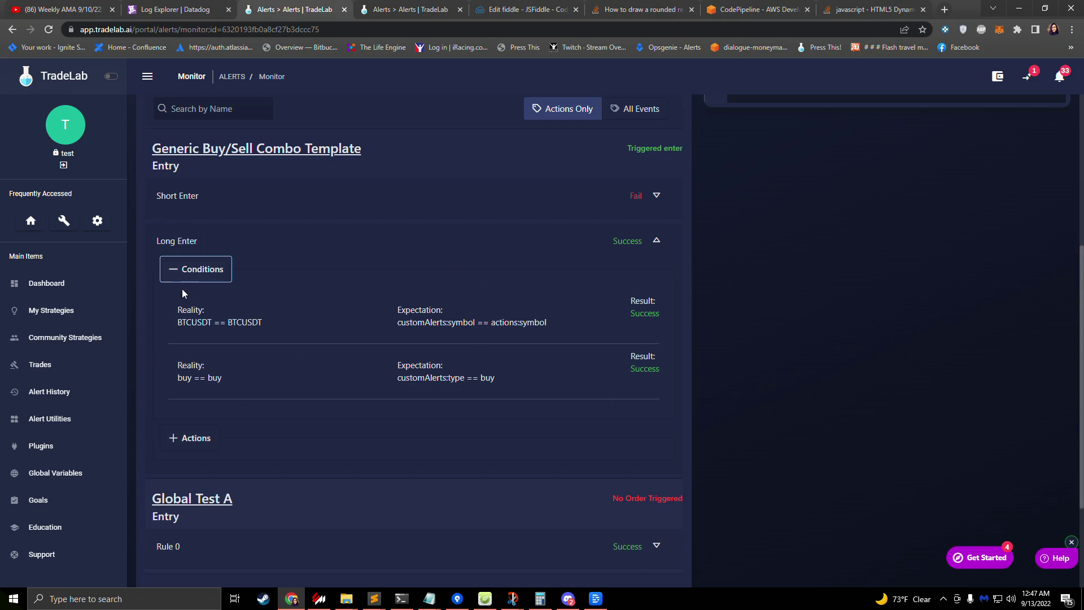
pyautogui.press('Tab')
pyautogui.click(182, 439)
pyautogui.scroll(-4, 178, 451)
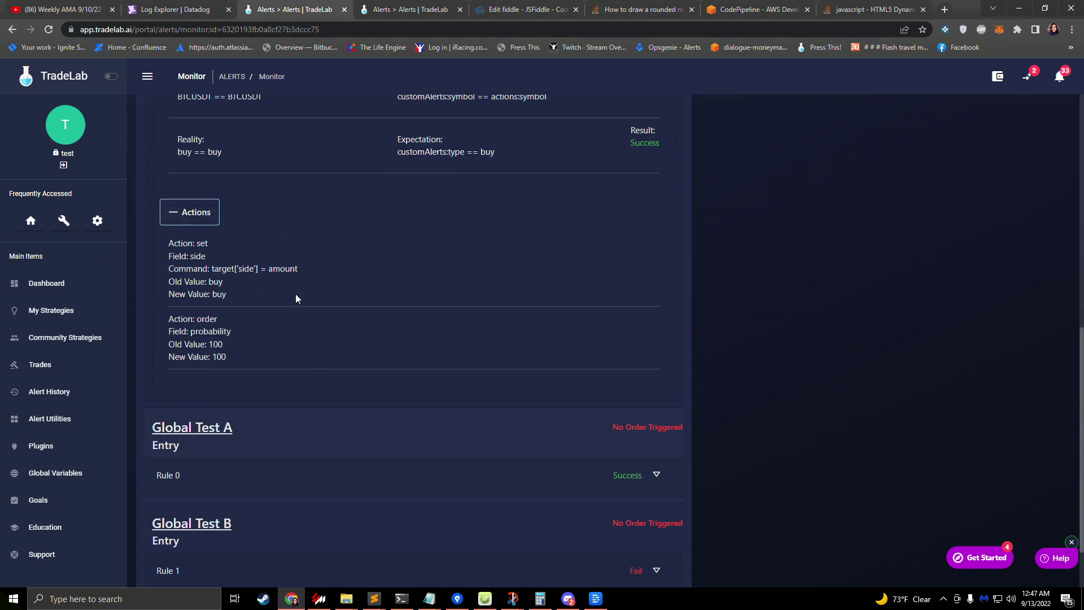
pyautogui.scroll(9, 298, 300)
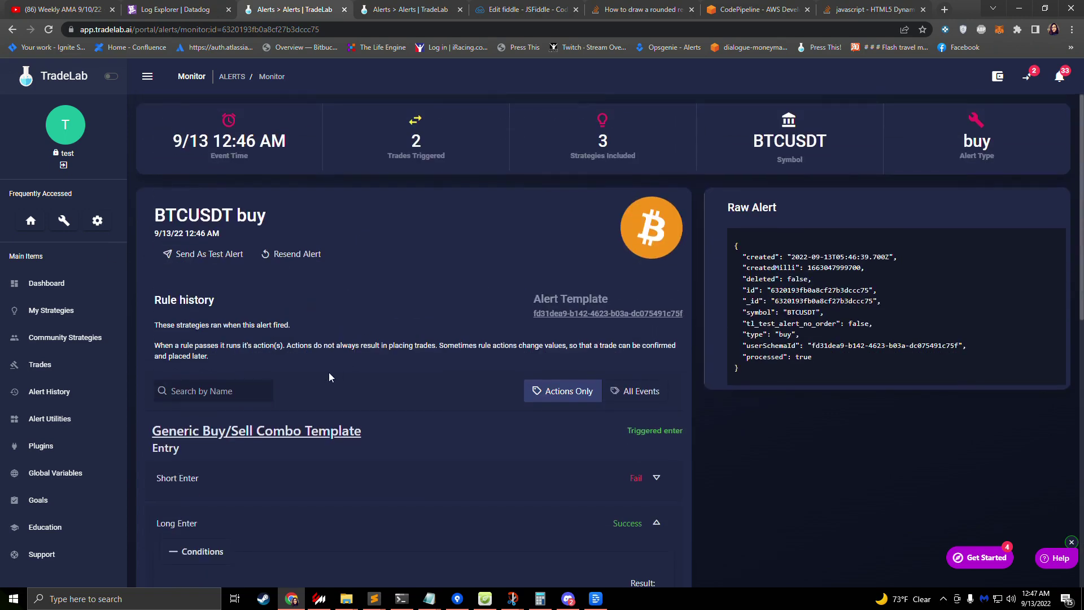
# Step: Go back to My Strategies to see the open long BTCUSDT trade at $22,412.50
pyautogui.click(70, 314)
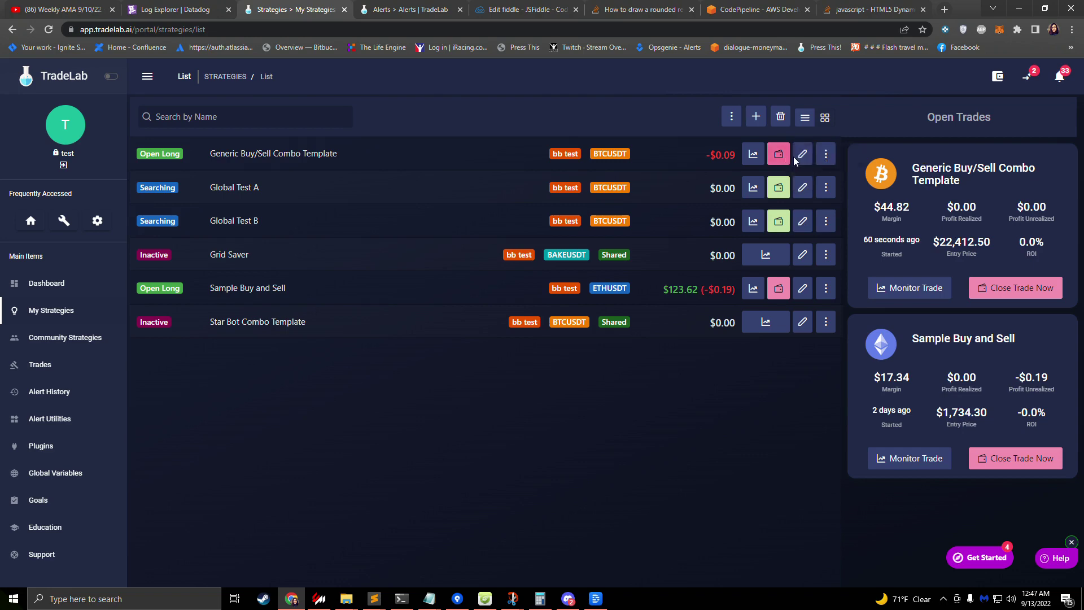
# Step: Send a BTCUSDT Sell Alert test from the Generic Buy/Sell Combo Template
pyautogui.click(803, 154)
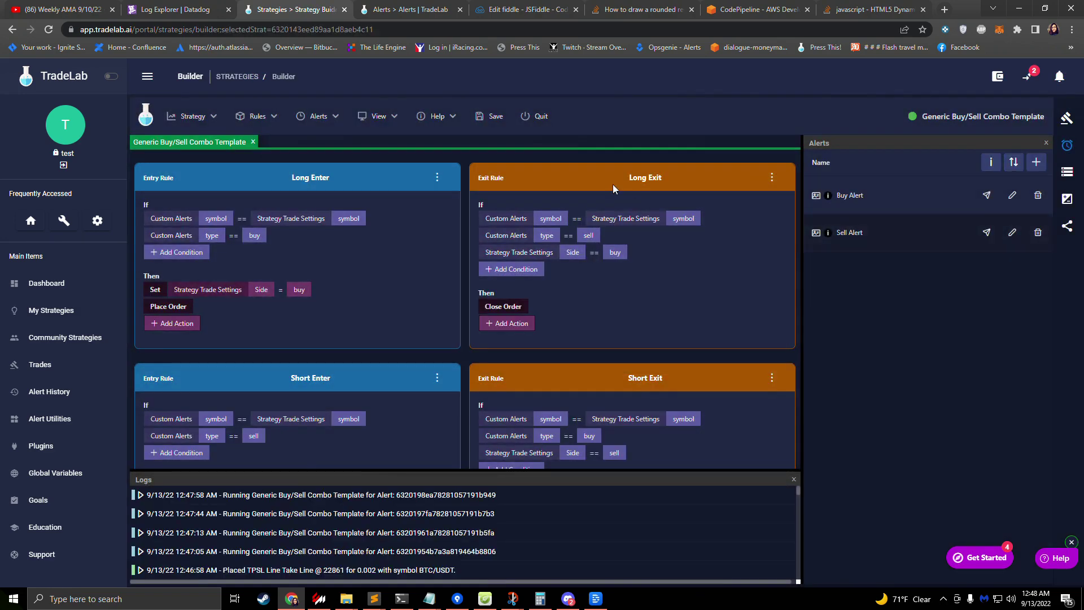
pyautogui.click(986, 234)
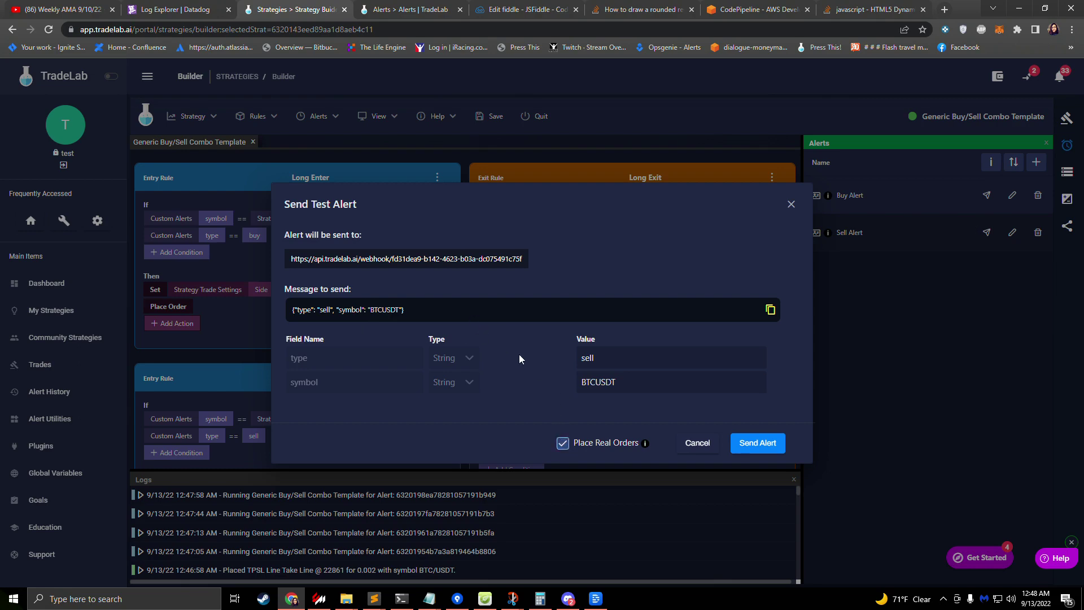
pyautogui.click(754, 443)
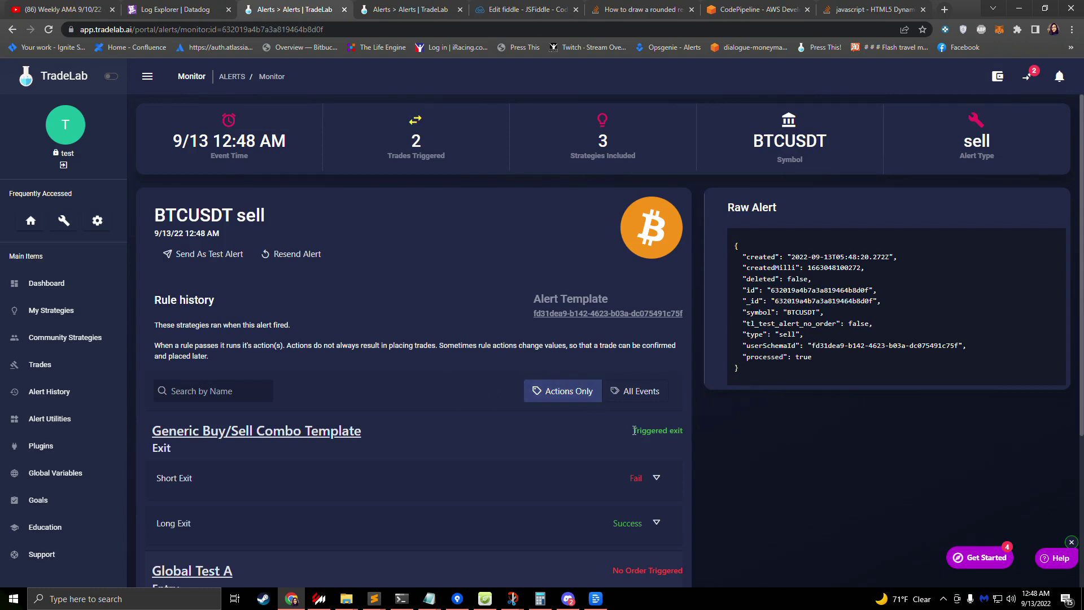
# Step: Review the Long Exit rule's Conditions and Actions, then return to My Strategies
pyautogui.click(608, 526)
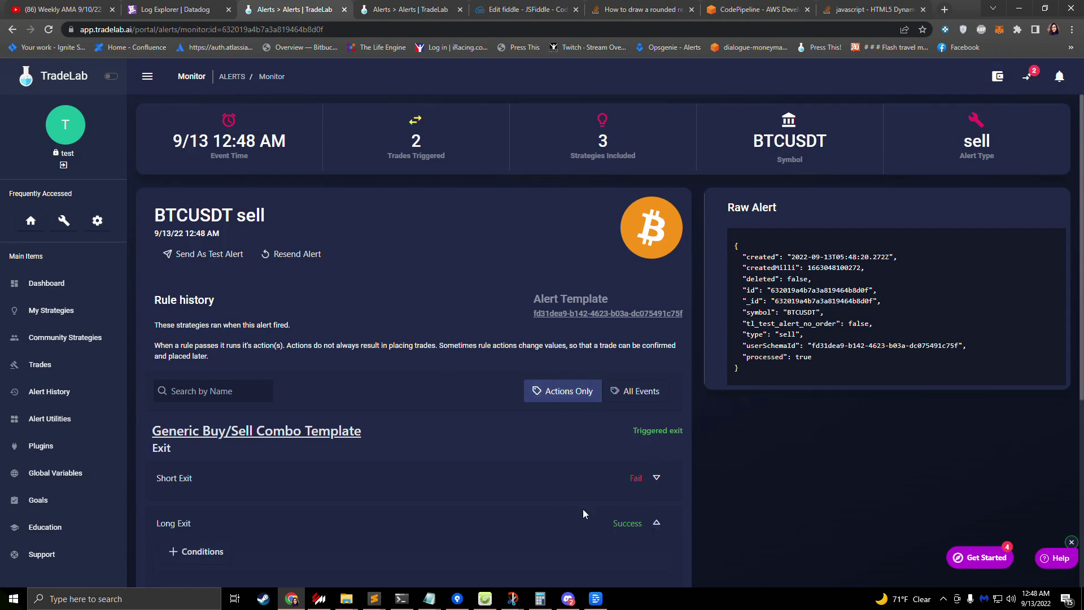
pyautogui.scroll(-2, 467, 503)
pyautogui.click(202, 444)
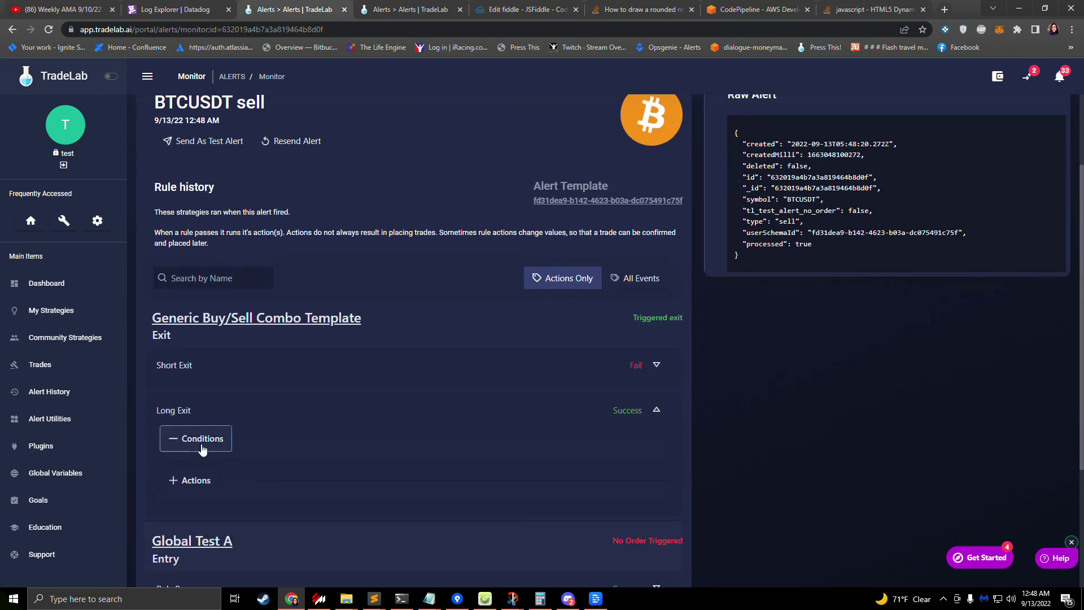
pyautogui.scroll(-2, 263, 498)
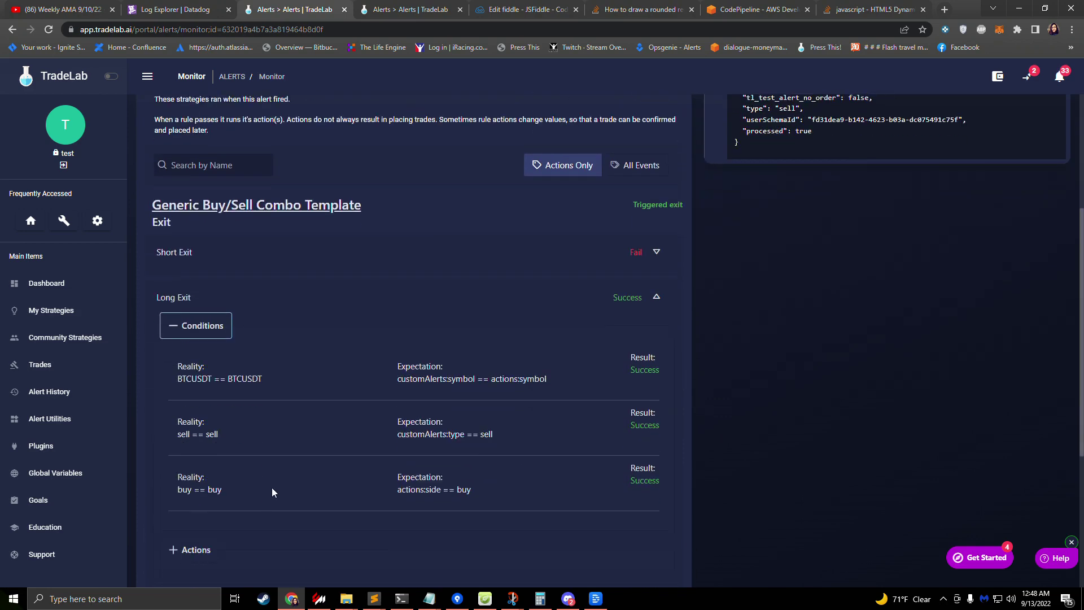
pyautogui.click(194, 550)
pyautogui.scroll(-4, 219, 415)
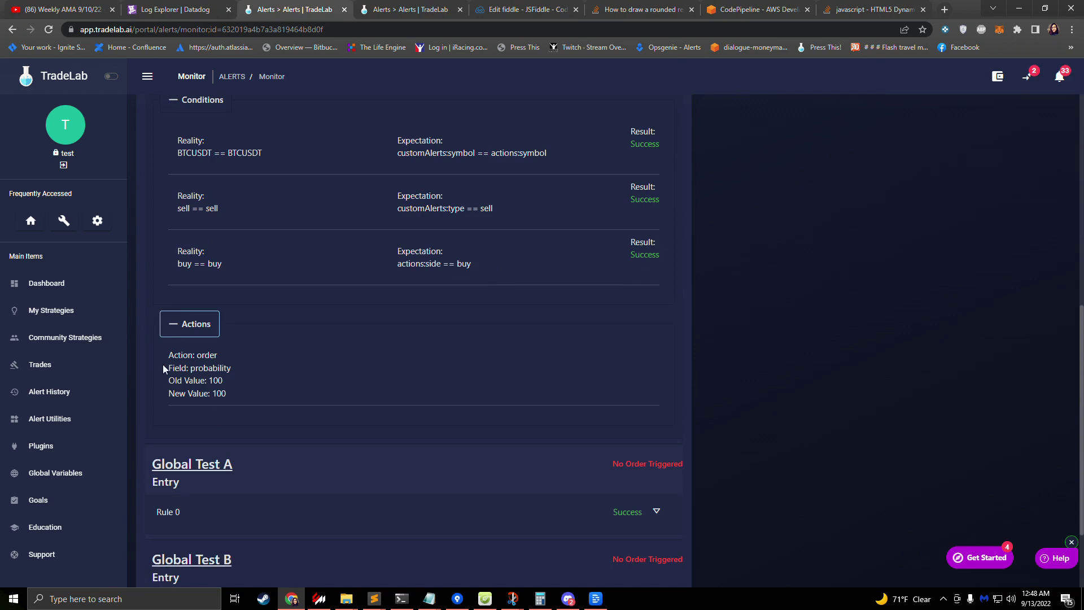
pyautogui.click(78, 319)
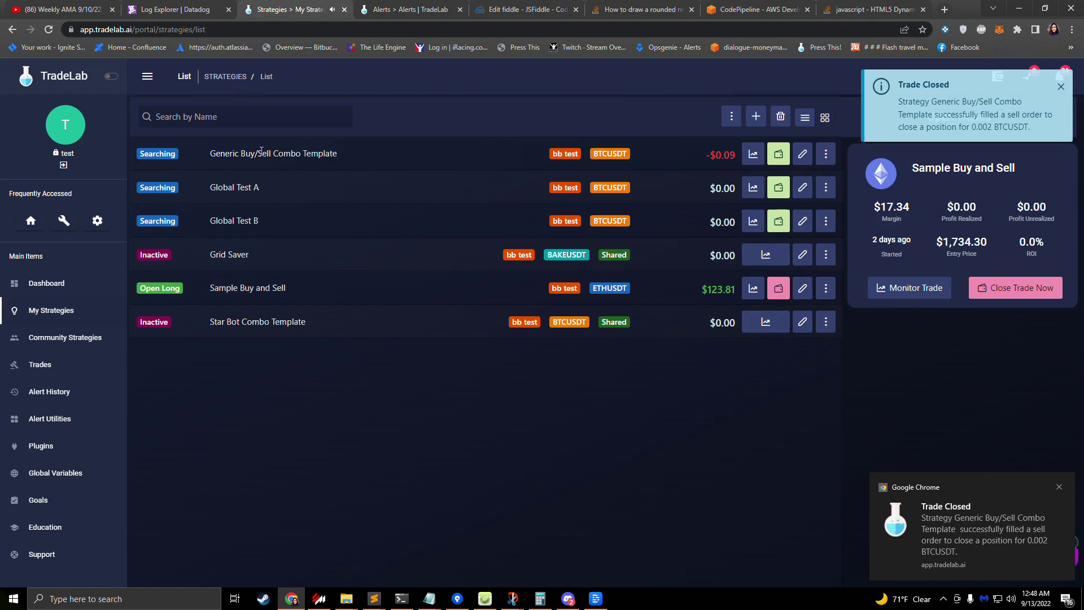
# Step: Open the Generic Buy/Sell Combo Template's details sidebar and collapse its profit summary
pyautogui.tripleClick(228, 156)
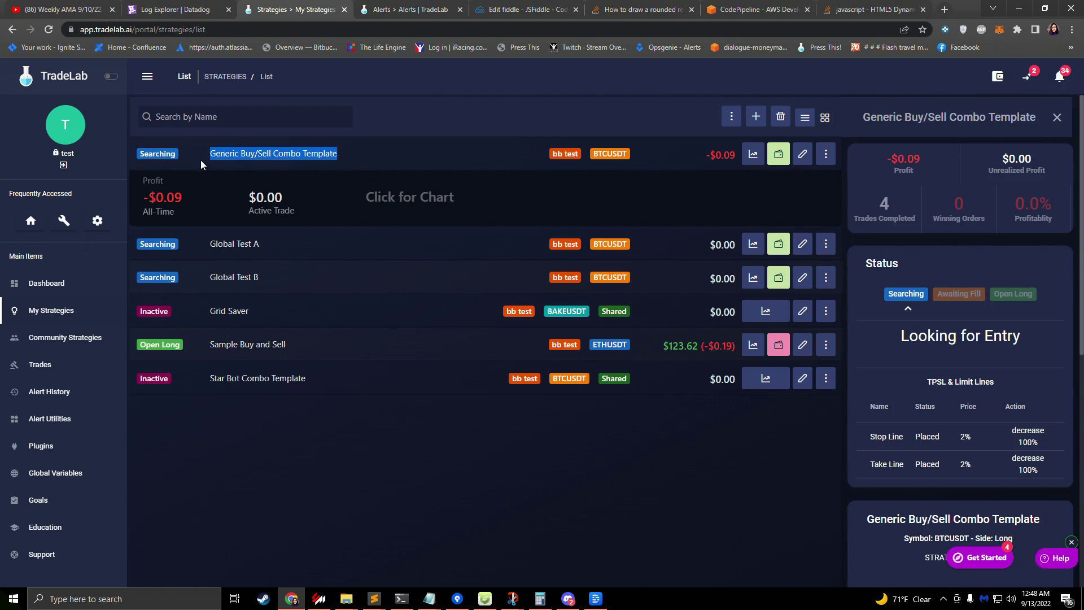
pyautogui.click(363, 160)
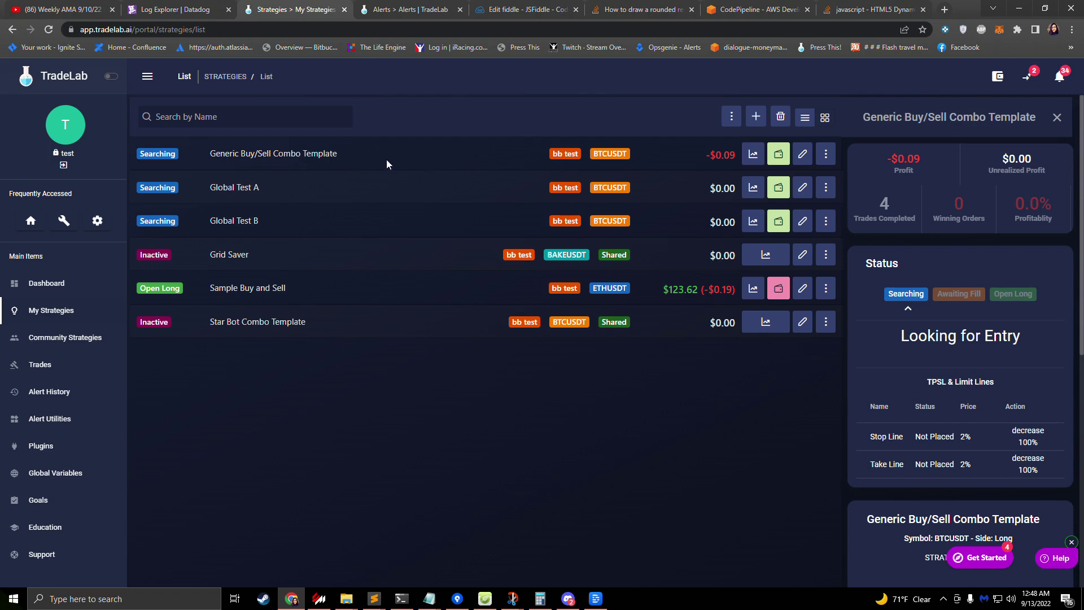
# Step: Open the Need some Help? panel from the bottom-right Help button
pyautogui.click(1057, 565)
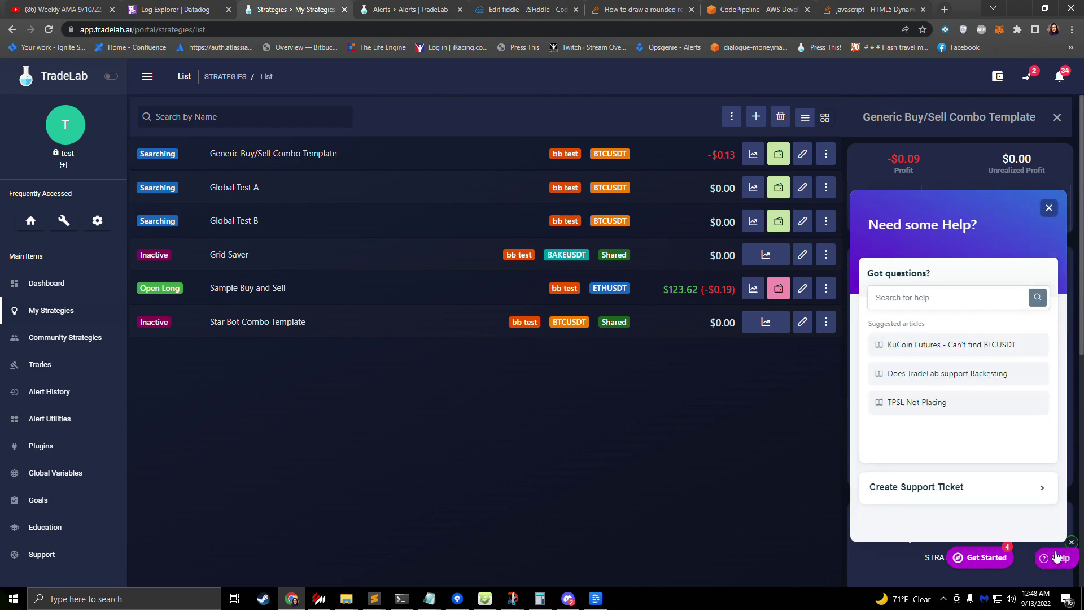